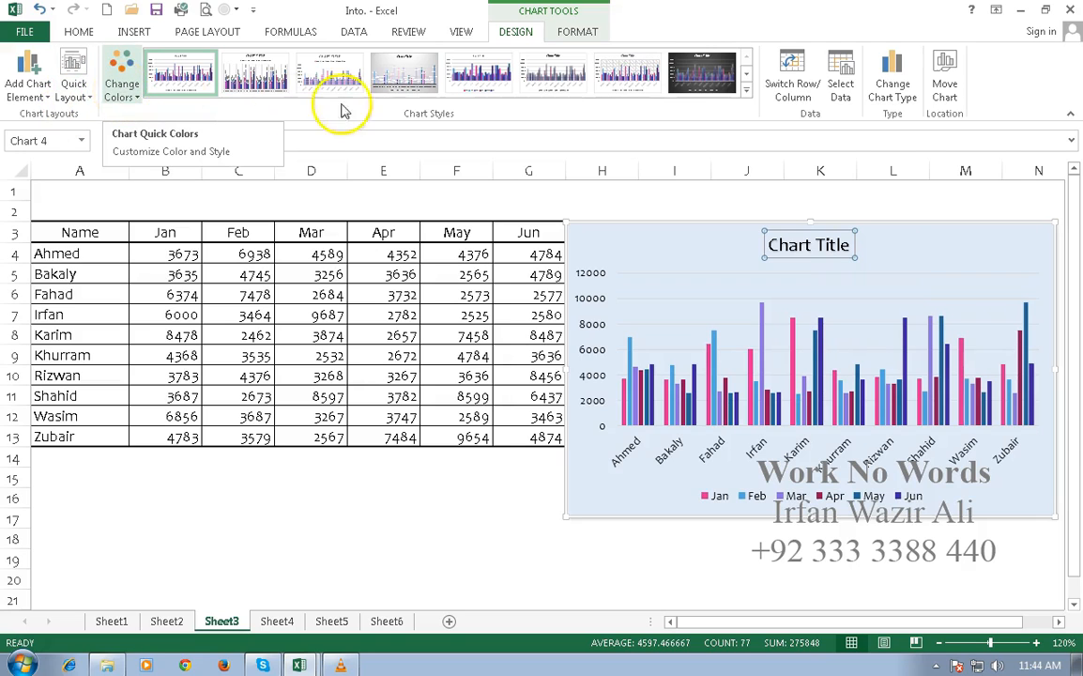
Apply the chart style that has a large title, the legend beneath it and closely spaced horizontal gridlines
{"action": "left_click", "coordinate": [747, 90]}
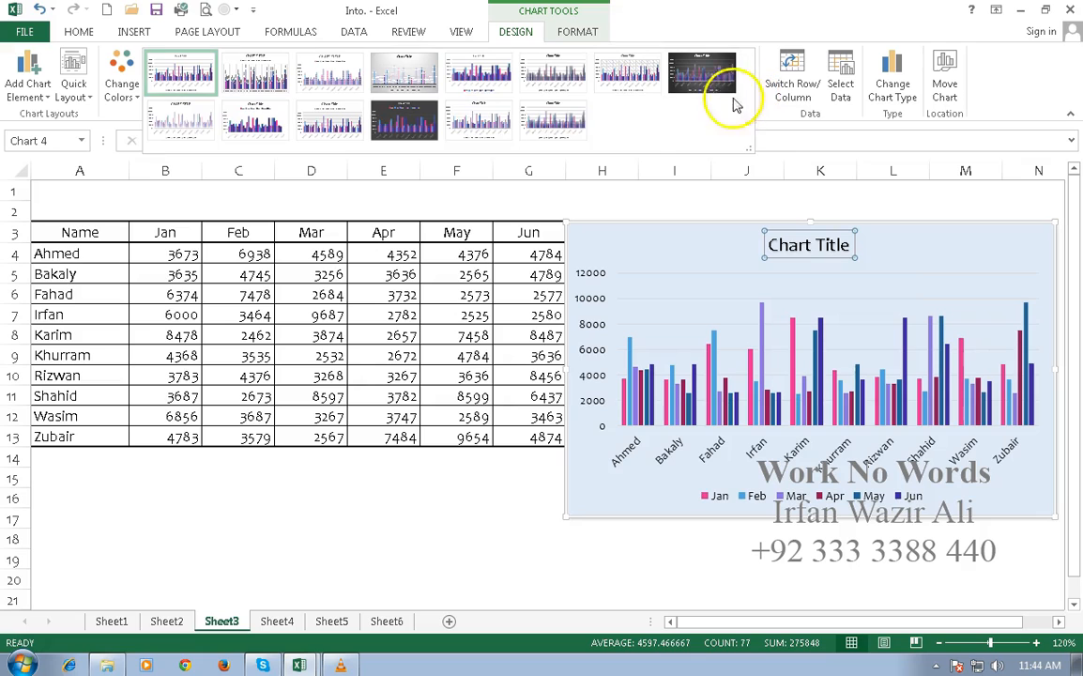
{"action": "left_click", "coordinate": [477, 127]}
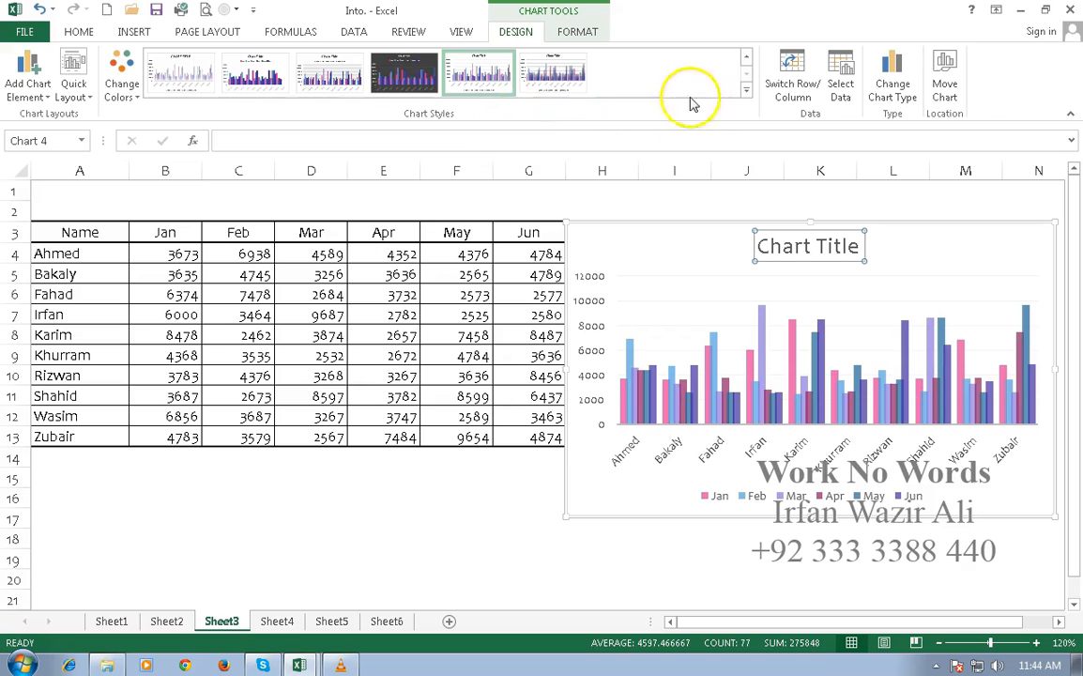
{"action": "left_click", "coordinate": [341, 86]}
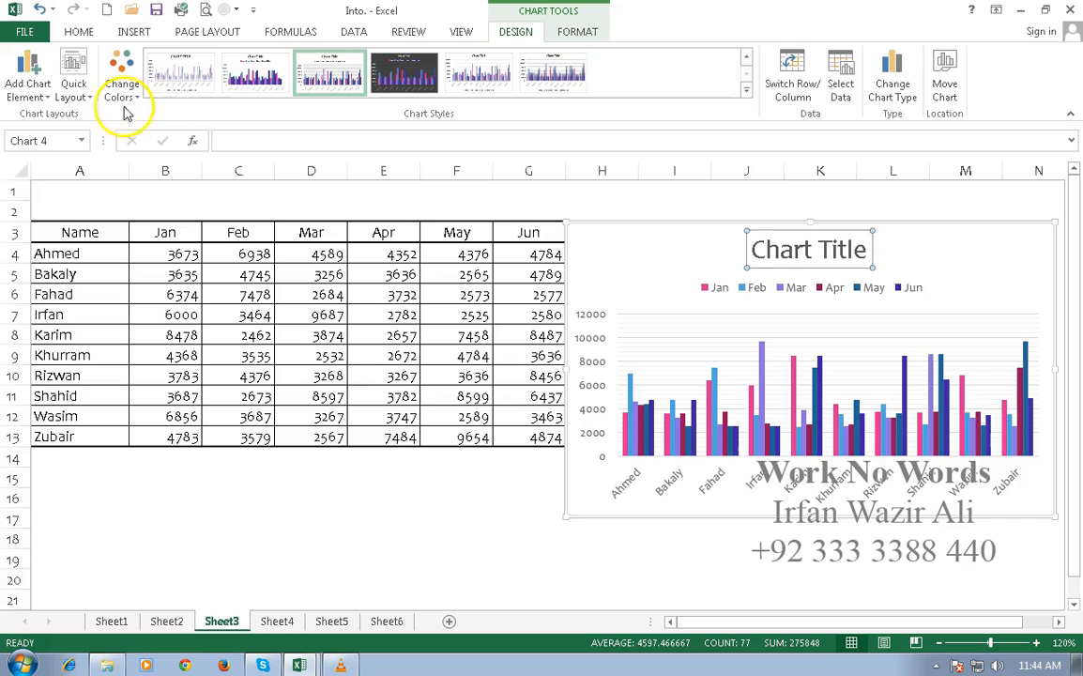
Swap the chart's rows and columns back and forth to compare months and names as horizontal axis categories
{"action": "left_click", "coordinate": [791, 75]}
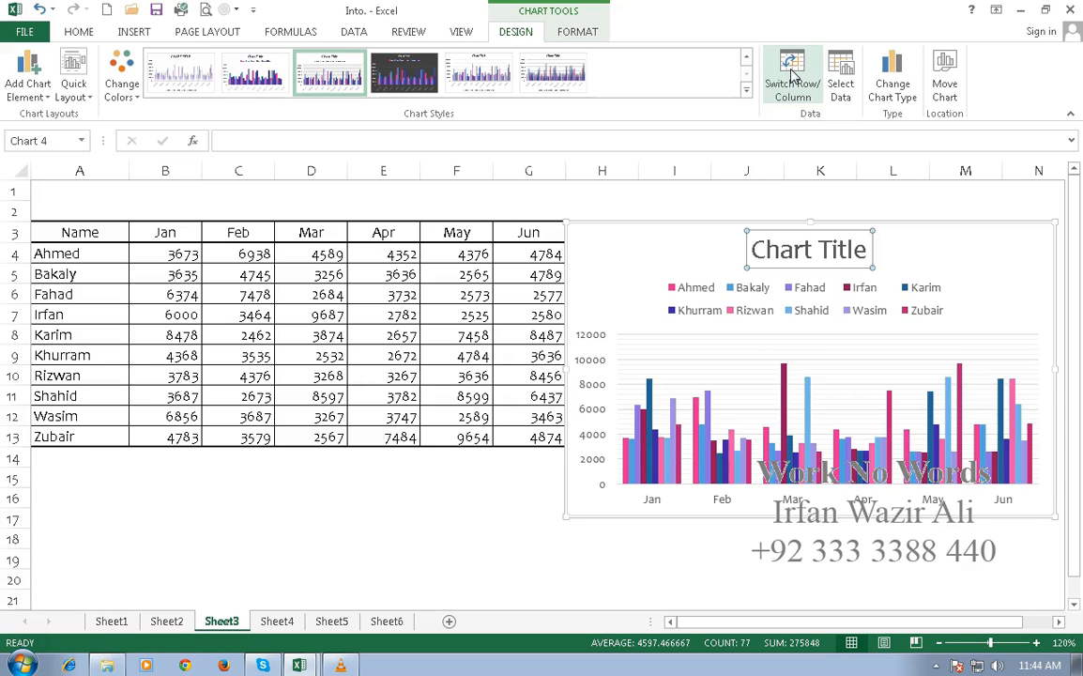
{"action": "left_click", "coordinate": [792, 75]}
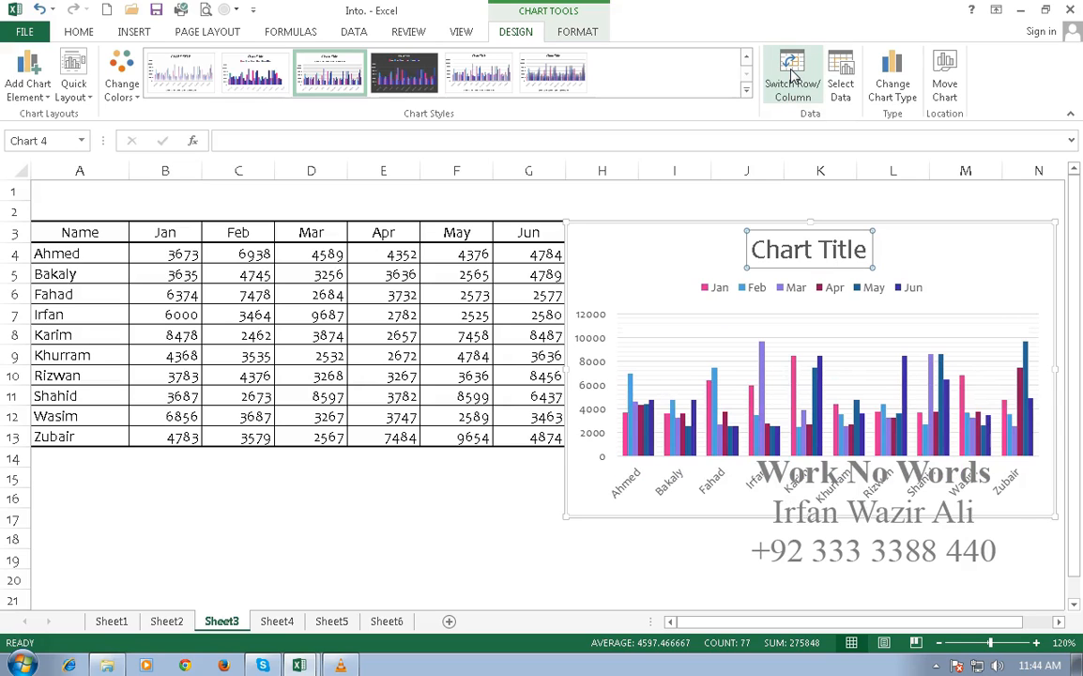
{"action": "left_click", "coordinate": [792, 75]}
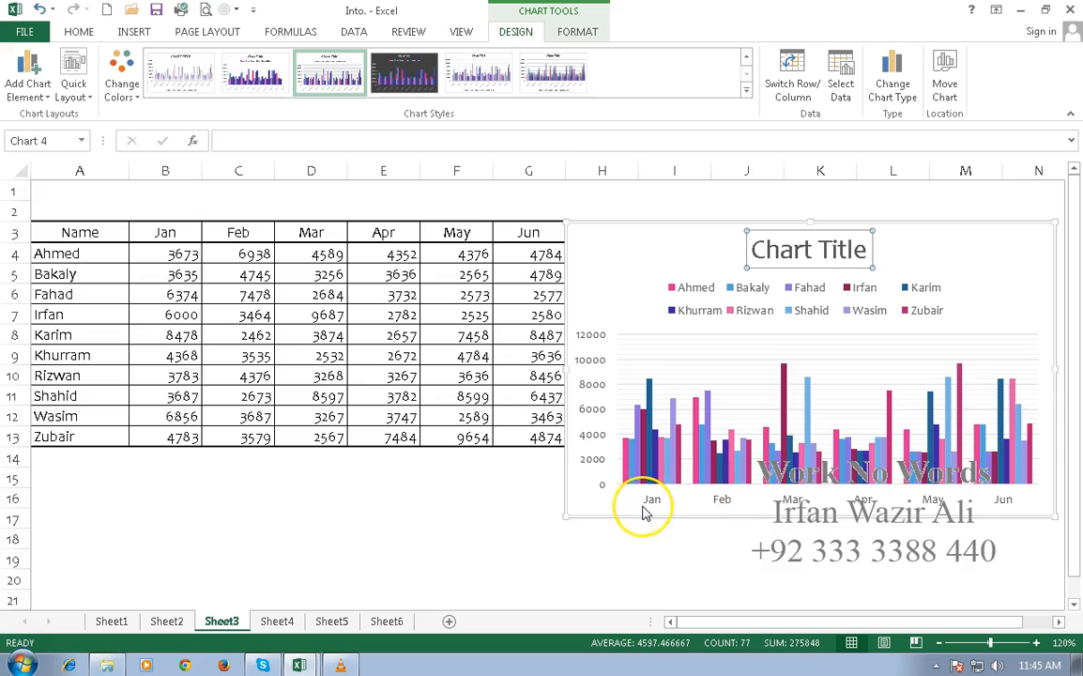
{"action": "left_click", "coordinate": [800, 89]}
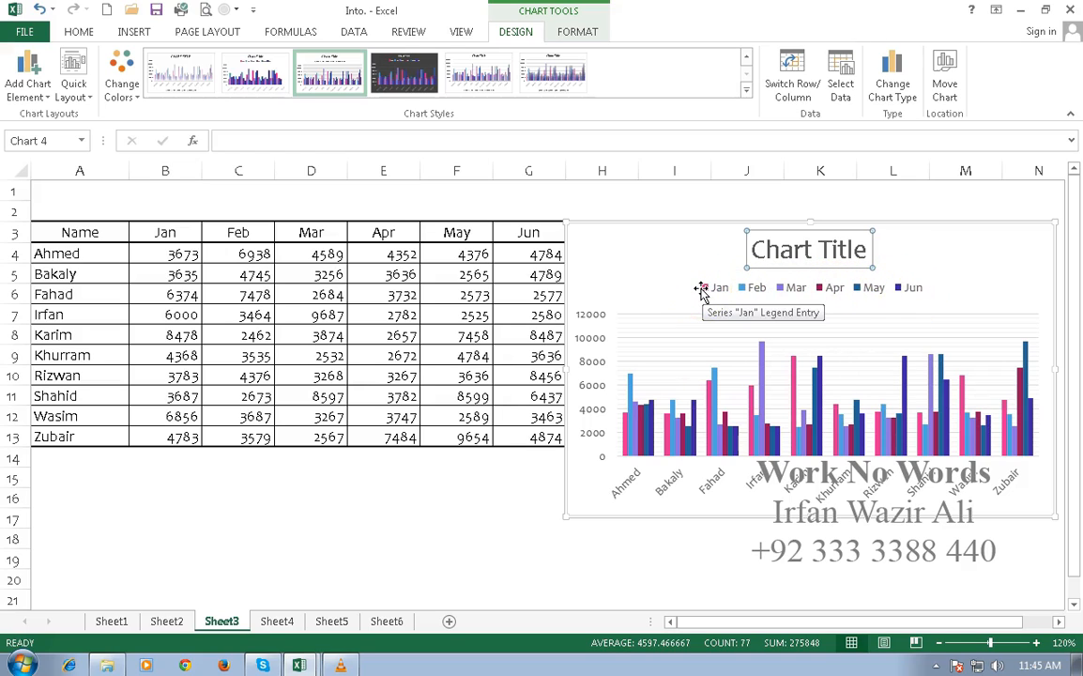
Shift the chart slightly up and away from column G of the data table
{"action": "left_click", "coordinate": [748, 294]}
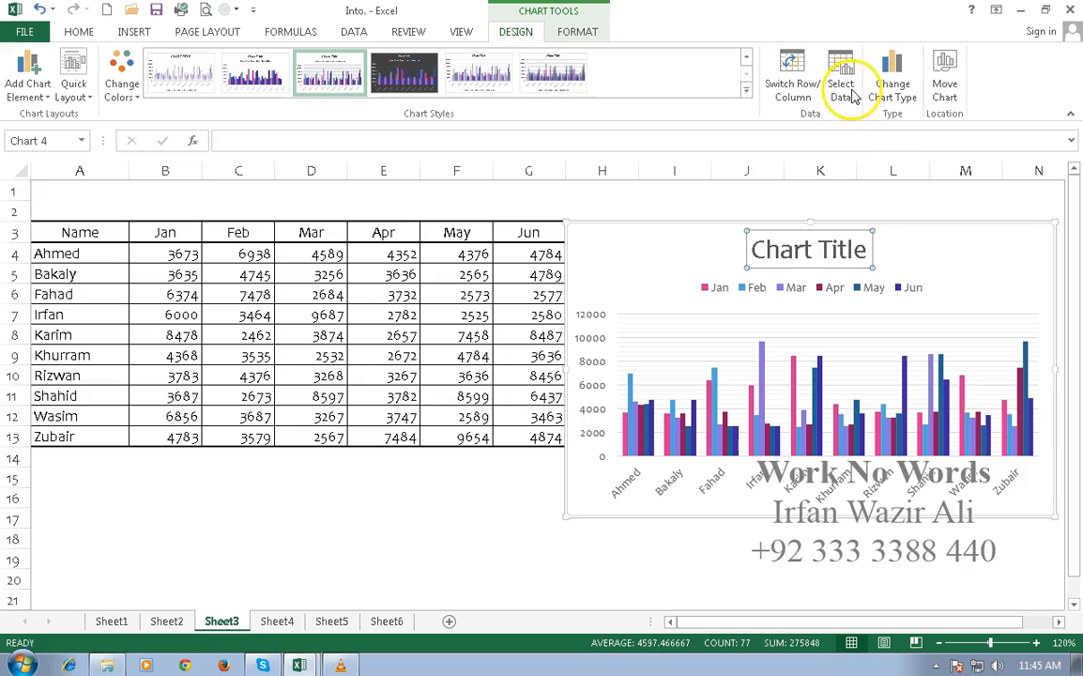
{"action": "left_click", "coordinate": [646, 259]}
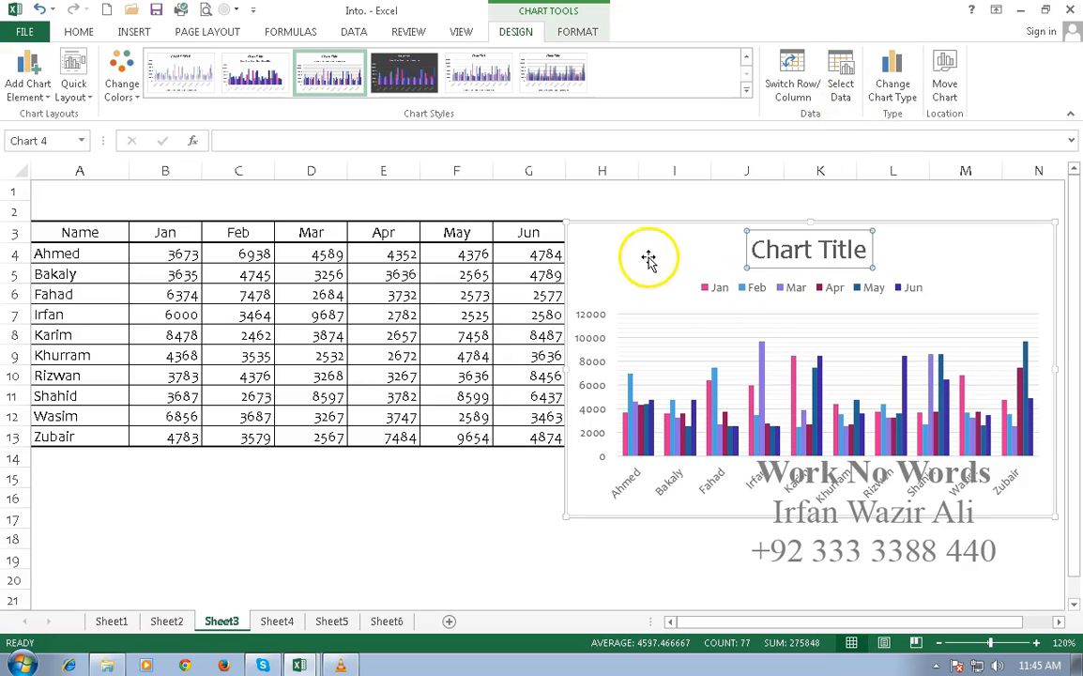
{"action": "left_click_drag", "start_coordinate": [641, 245], "coordinate": [646, 239]}
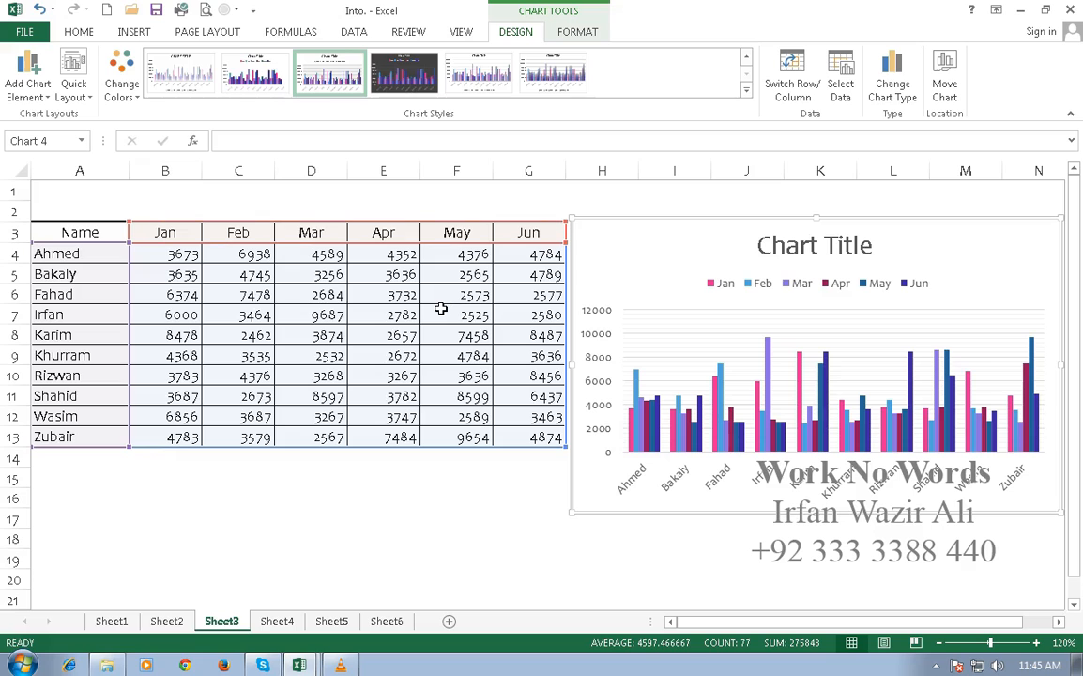
Exclude the Apr, May and Jun series from the chart's data source
{"action": "left_click", "coordinate": [841, 83]}
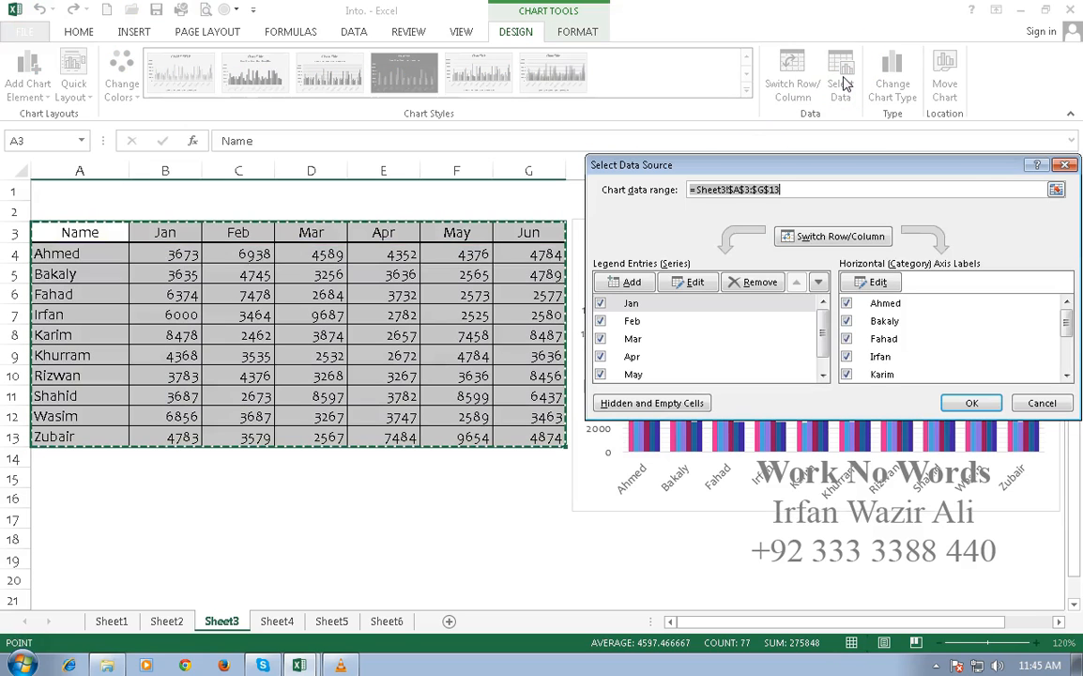
{"action": "left_click_drag", "start_coordinate": [822, 159], "coordinate": [814, 122]}
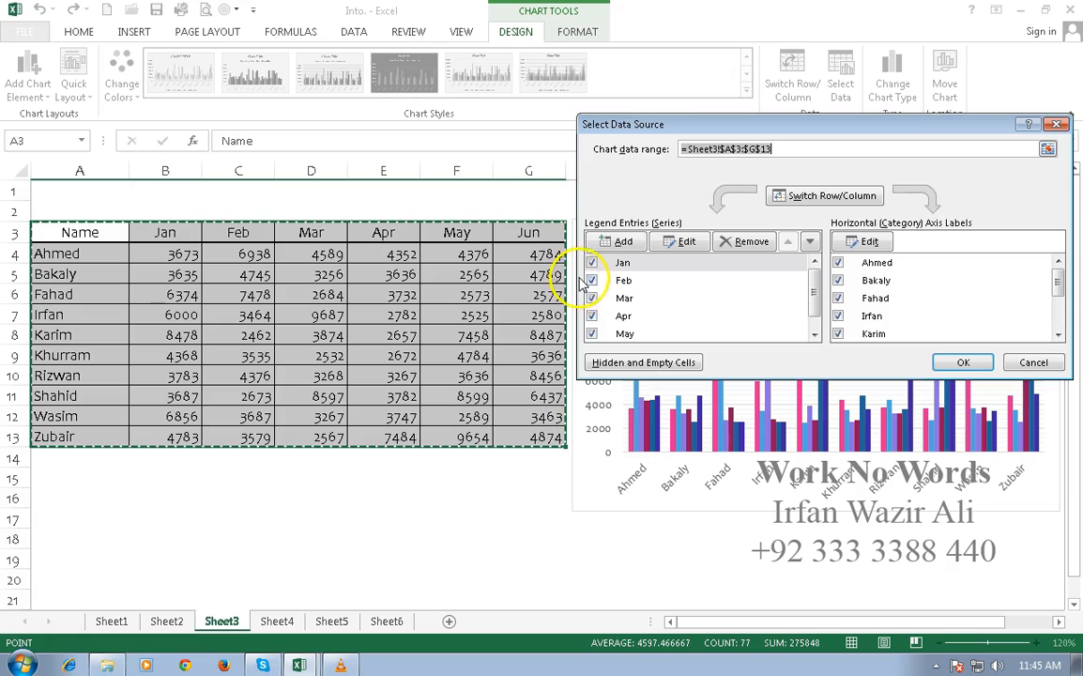
{"action": "left_click", "coordinate": [591, 316]}
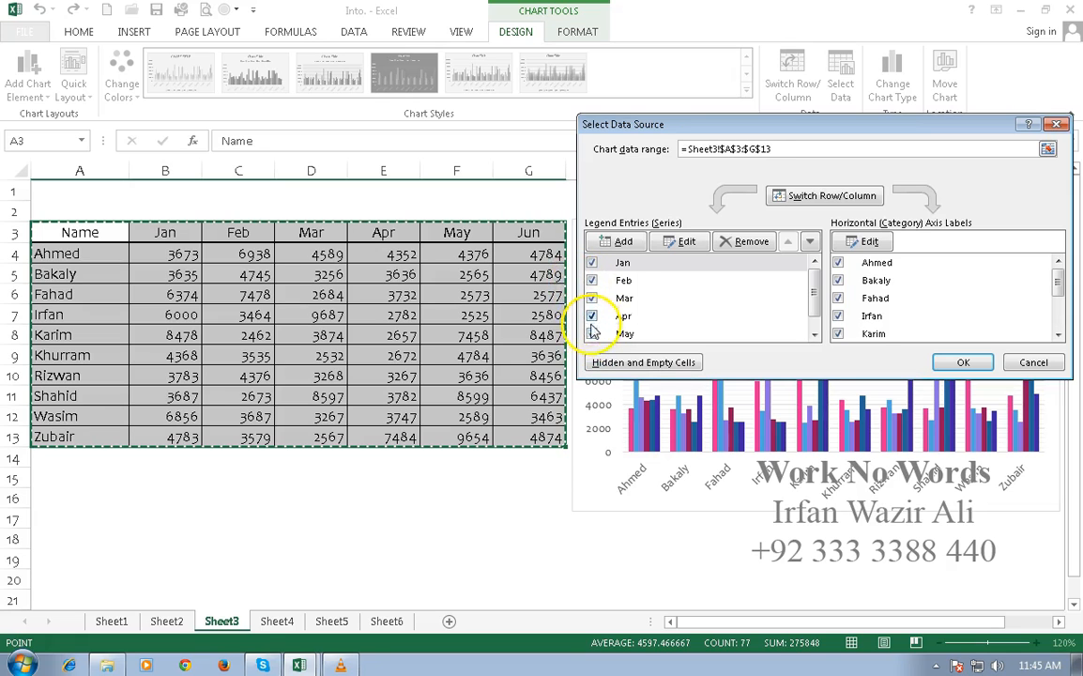
{"action": "left_click", "coordinate": [591, 333]}
{"action": "scroll", "coordinate": [814, 301], "scroll_direction": "down", "scroll_amount": 1}
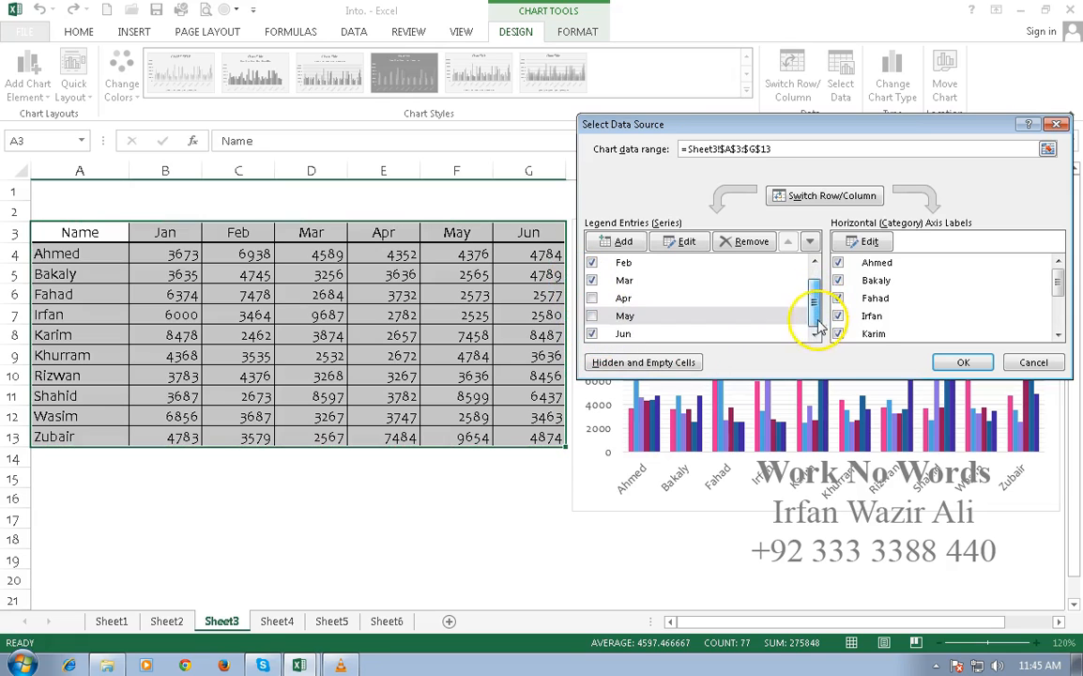
{"action": "left_click", "coordinate": [591, 333]}
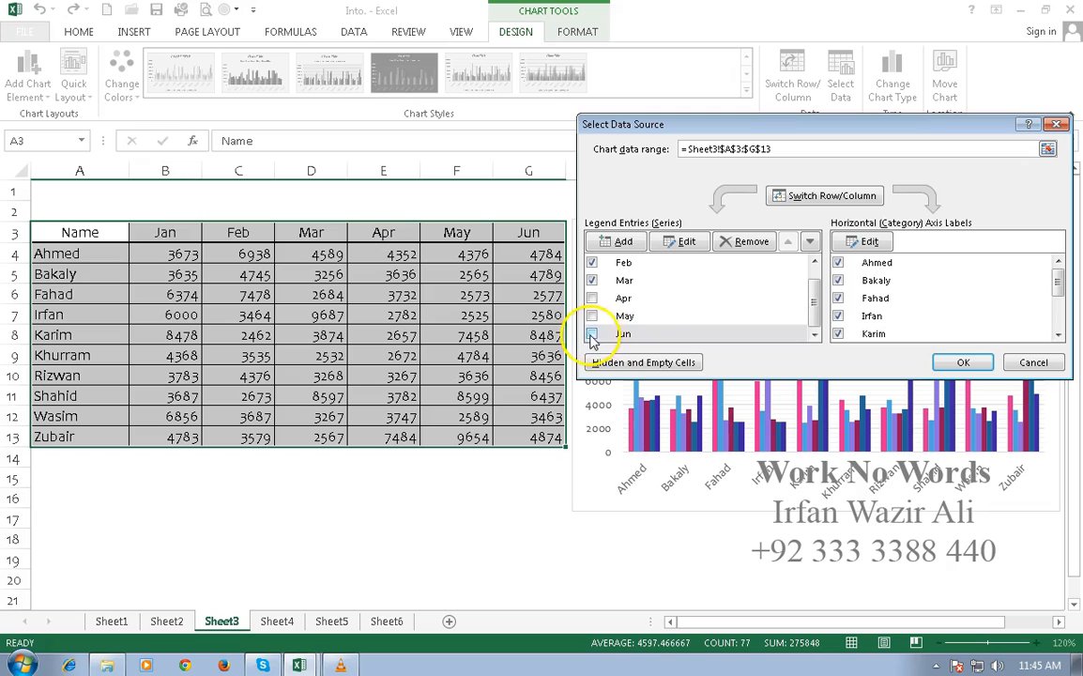
{"action": "left_click", "coordinate": [960, 363]}
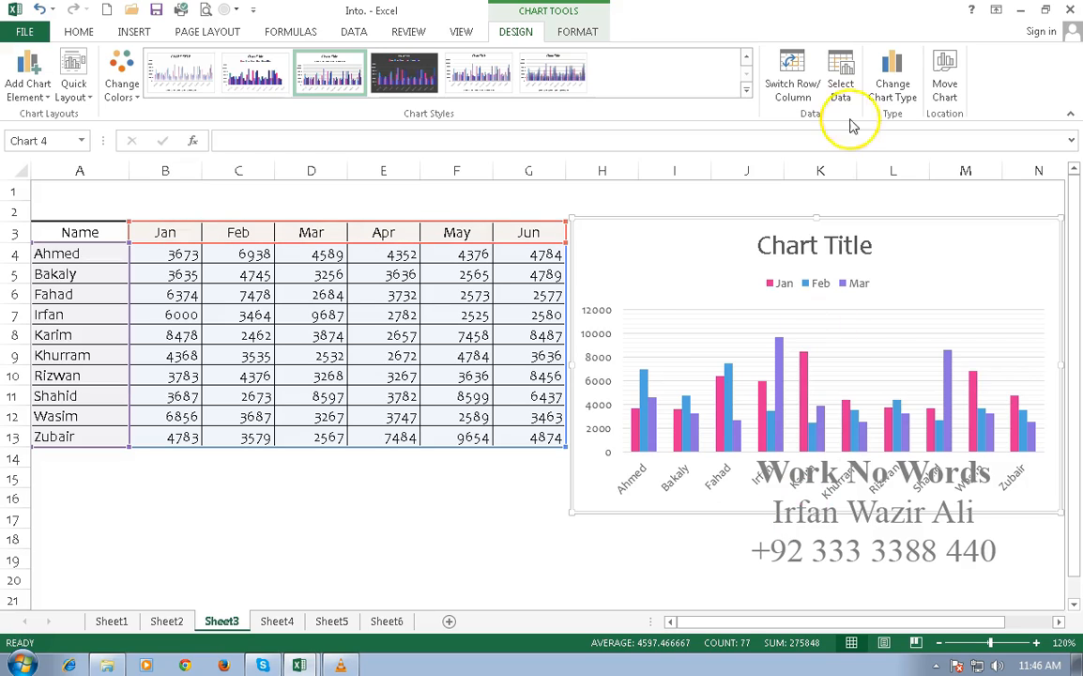
Change the chart type to Line, using the variant with the names along the horizontal axis
{"action": "left_click", "coordinate": [881, 73]}
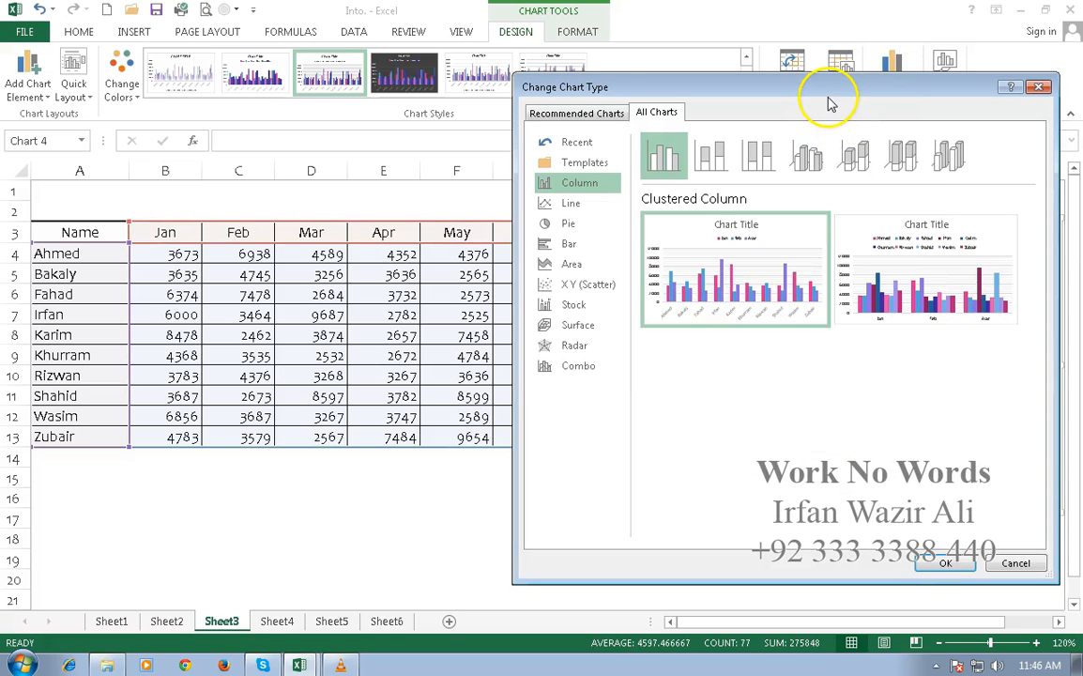
{"action": "left_click", "coordinate": [570, 204]}
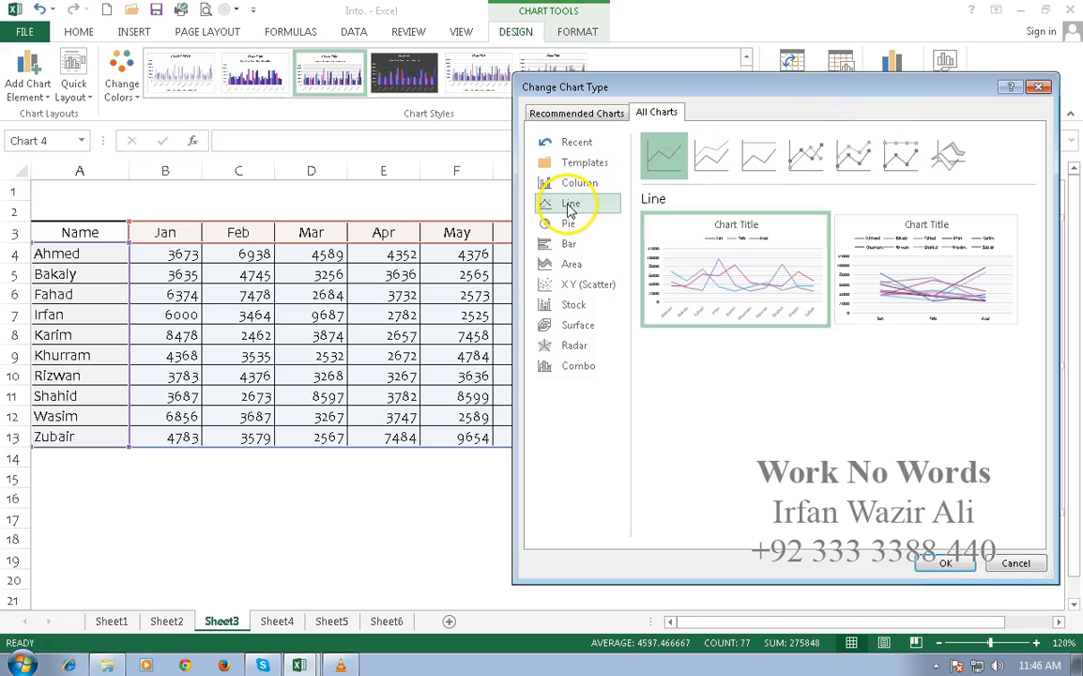
{"action": "mouse_move", "coordinate": [727, 298]}
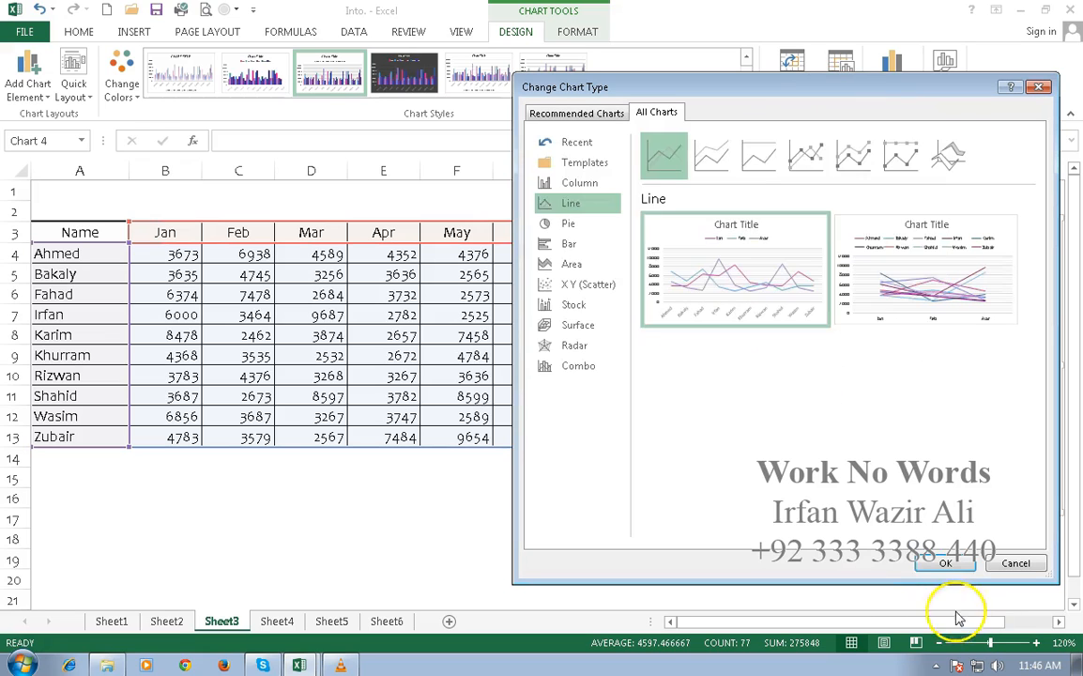
{"action": "key", "text": "Return"}
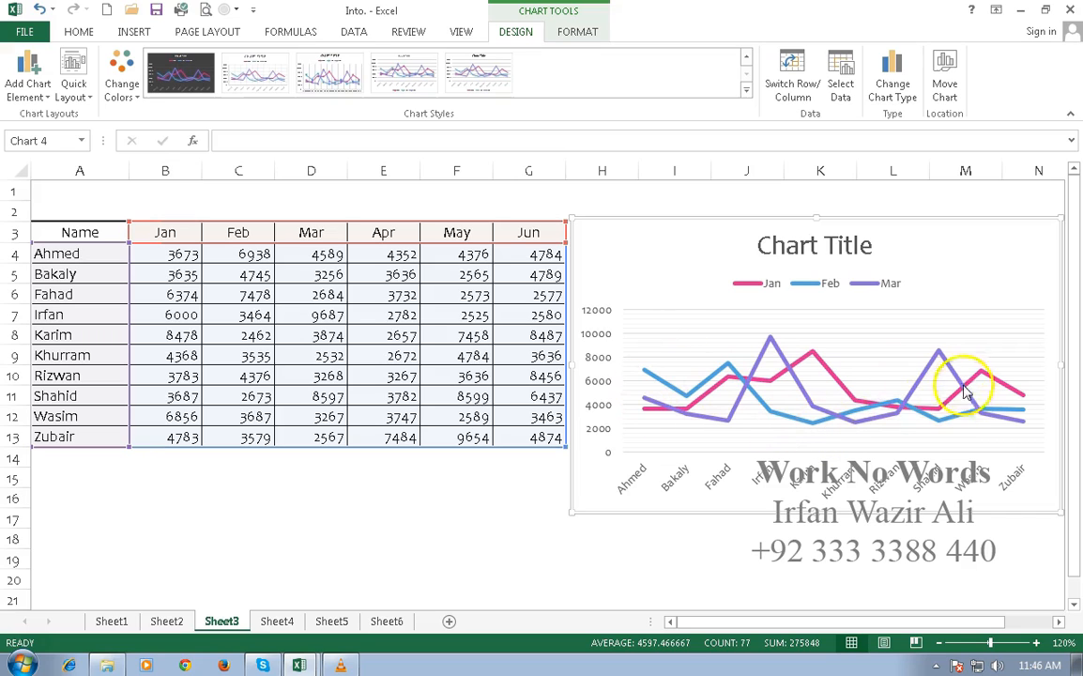
Change the chart type to Clustered Column with the names along the horizontal axis
{"action": "left_click", "coordinate": [892, 86]}
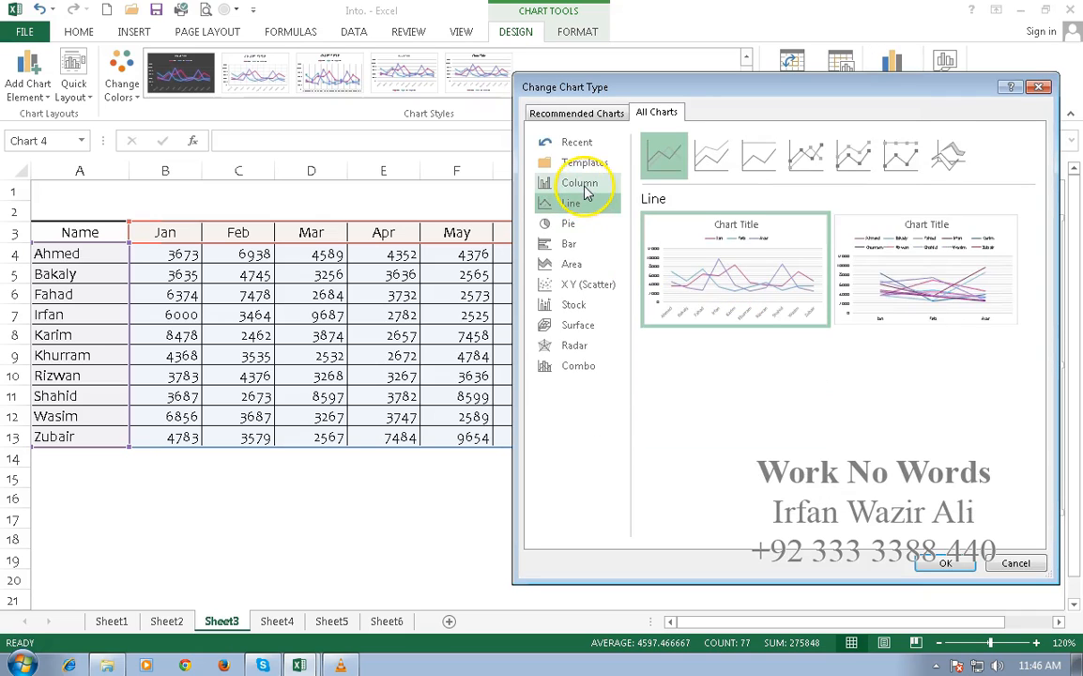
{"action": "left_click", "coordinate": [580, 182]}
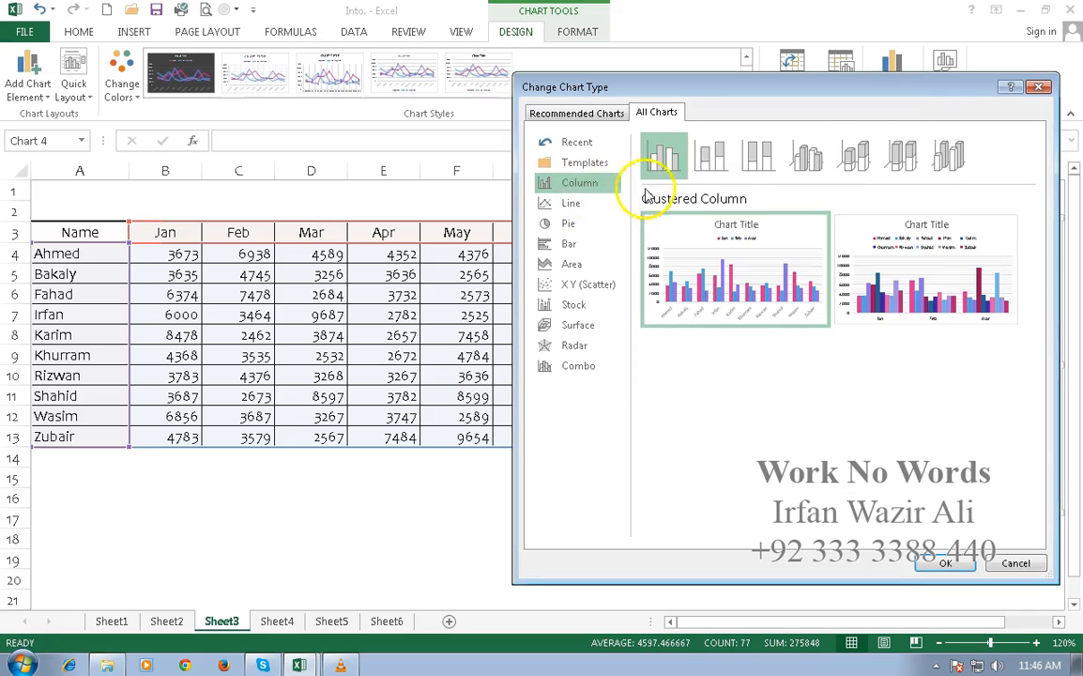
{"action": "left_click", "coordinate": [929, 563]}
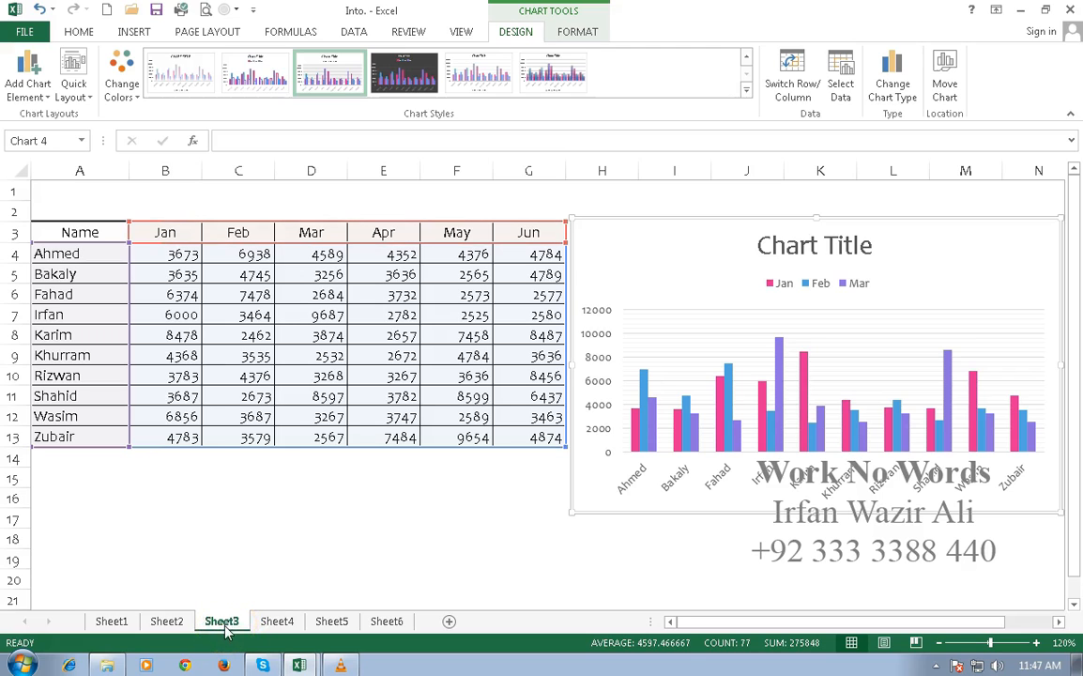
Move the chart to a new sheet named Chart1 and view the data table on Sheet3
{"action": "left_click", "coordinate": [947, 63]}
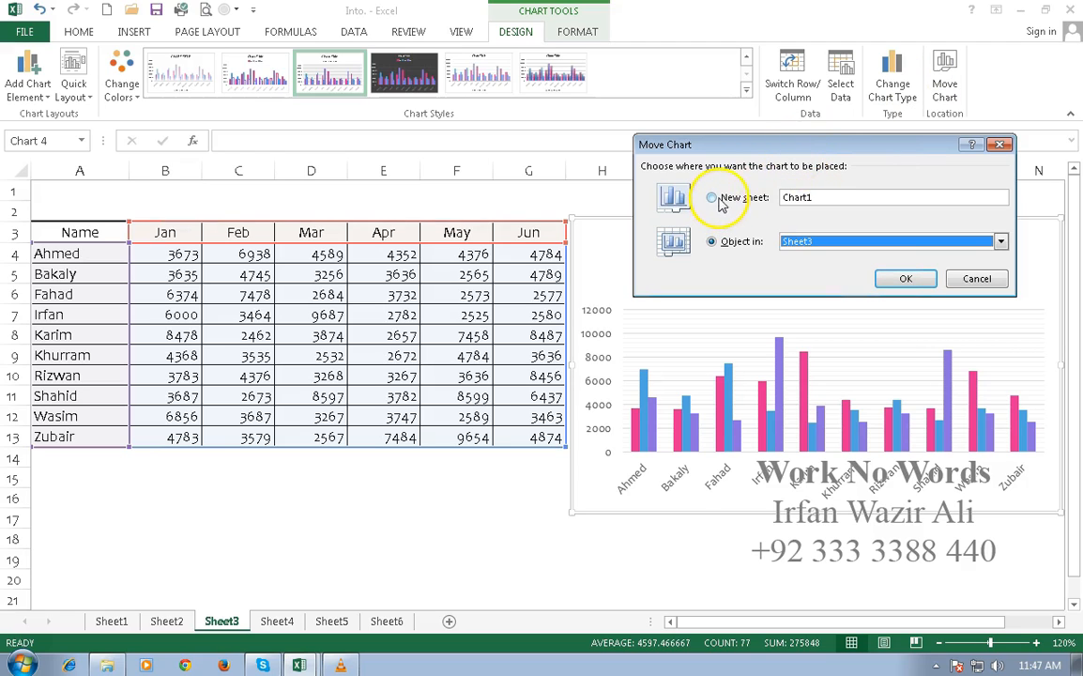
{"action": "left_click", "coordinate": [824, 198]}
{"action": "left_click", "coordinate": [734, 246]}
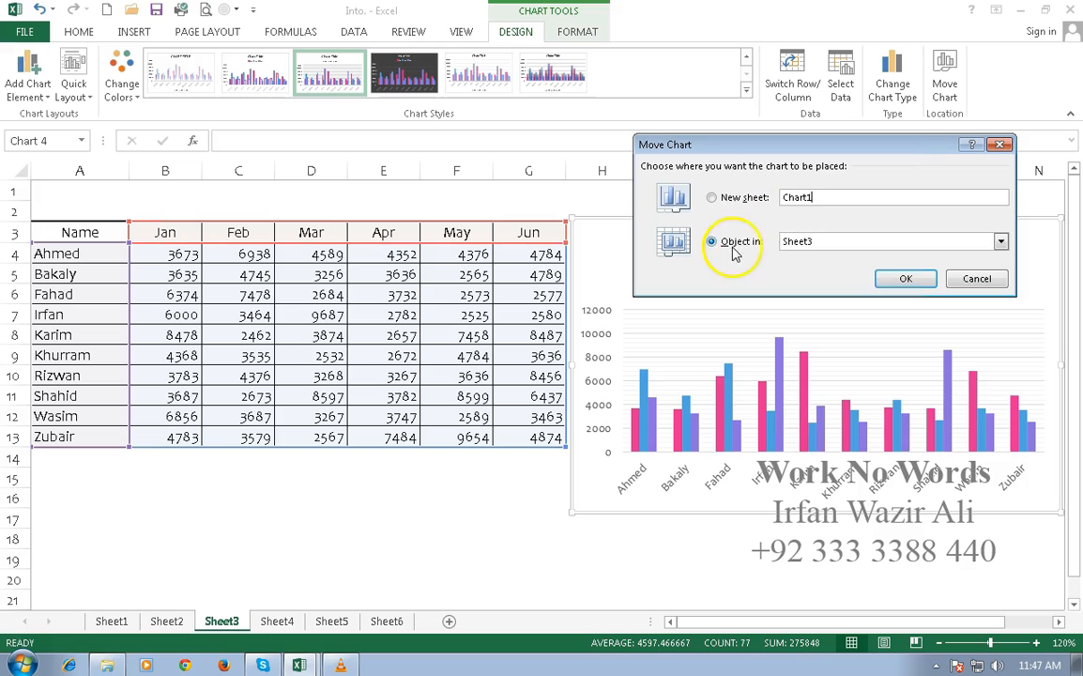
{"action": "left_click", "coordinate": [828, 242]}
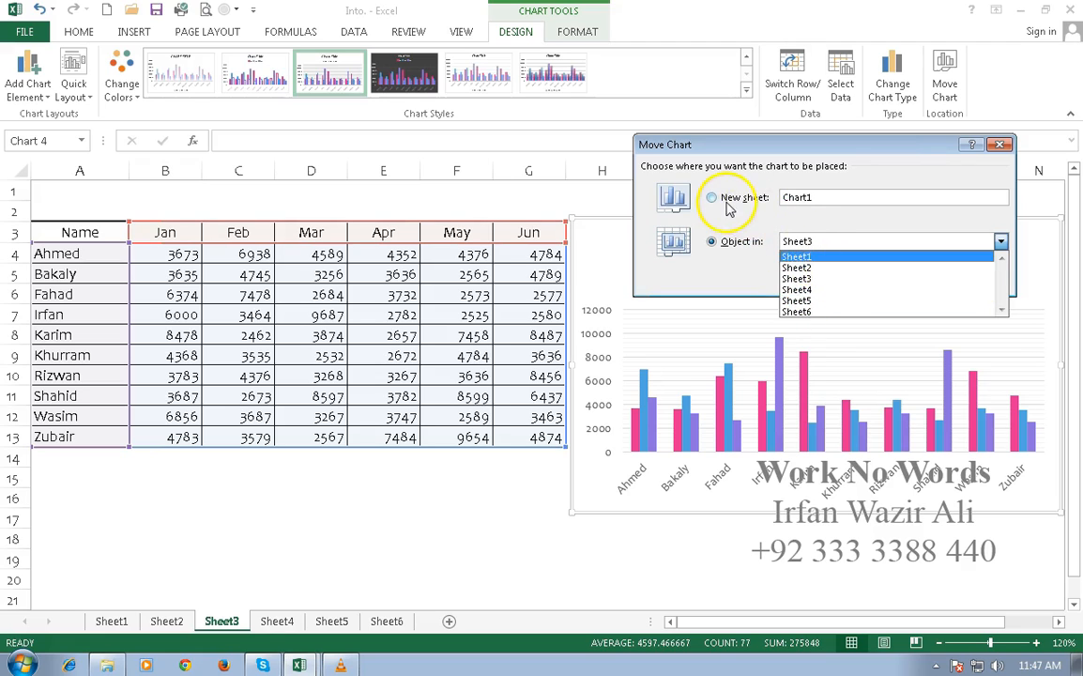
{"action": "left_click", "coordinate": [713, 203]}
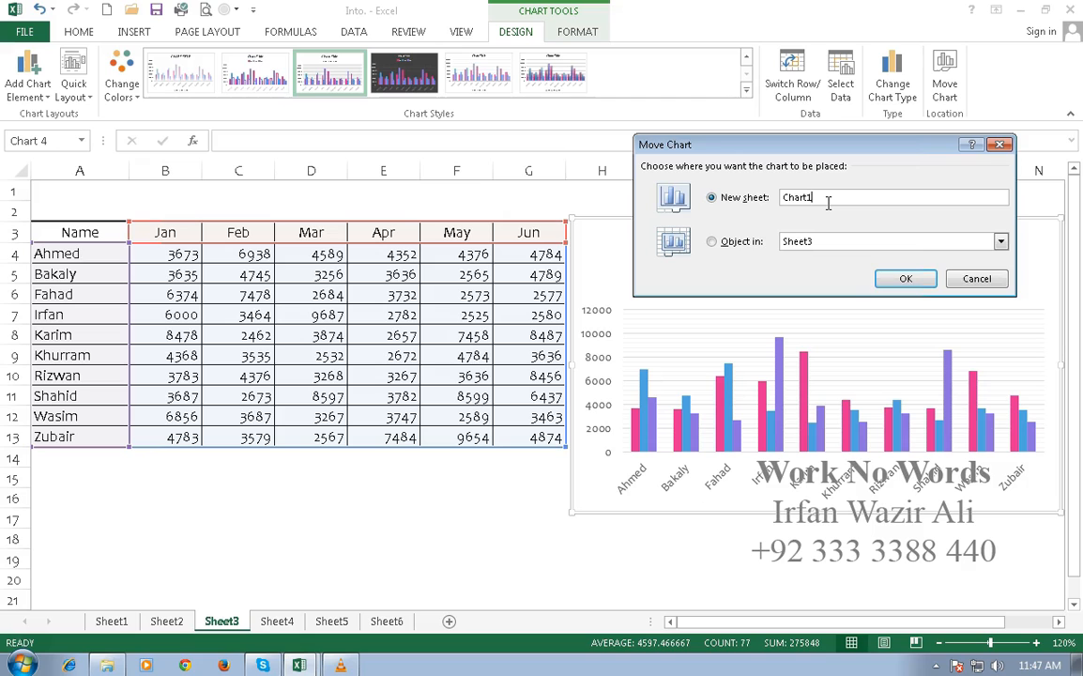
{"action": "left_click", "coordinate": [899, 280]}
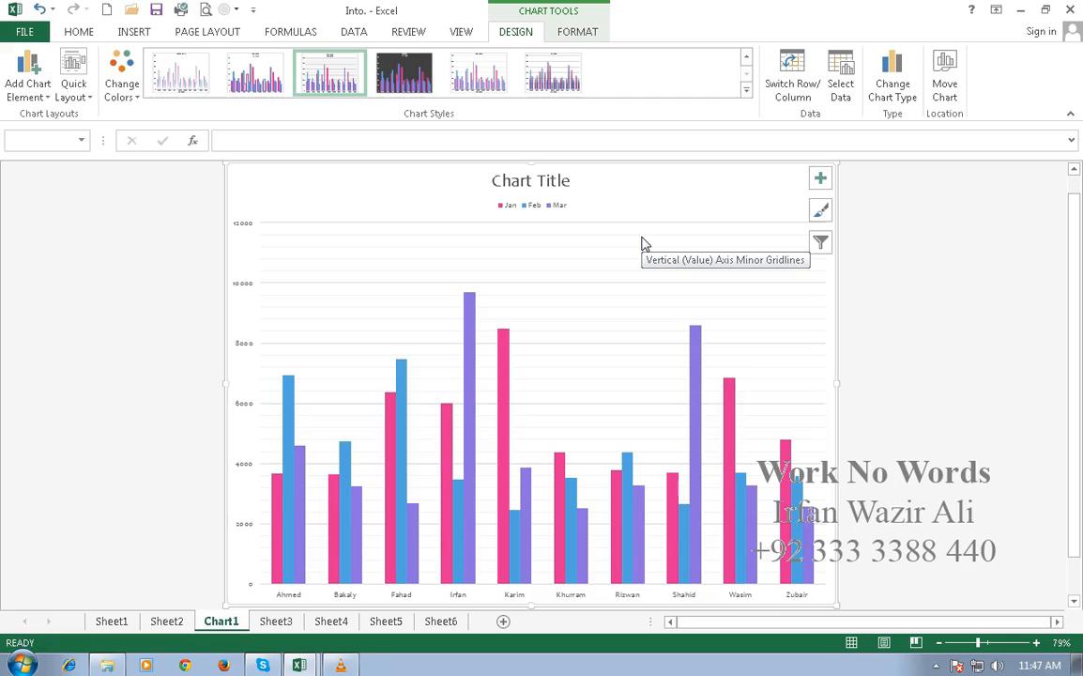
{"action": "left_click", "coordinate": [276, 621]}
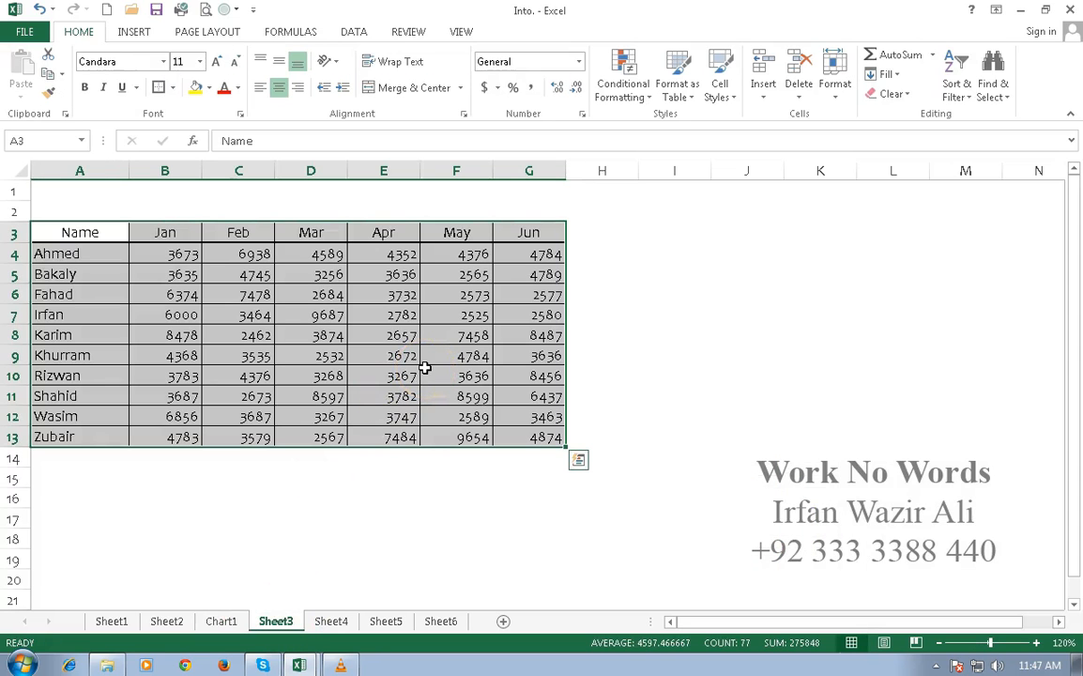
Move the chart from the Chart1 sheet into Sheet3 as an object and position it beside the data table
{"action": "left_click", "coordinate": [221, 622]}
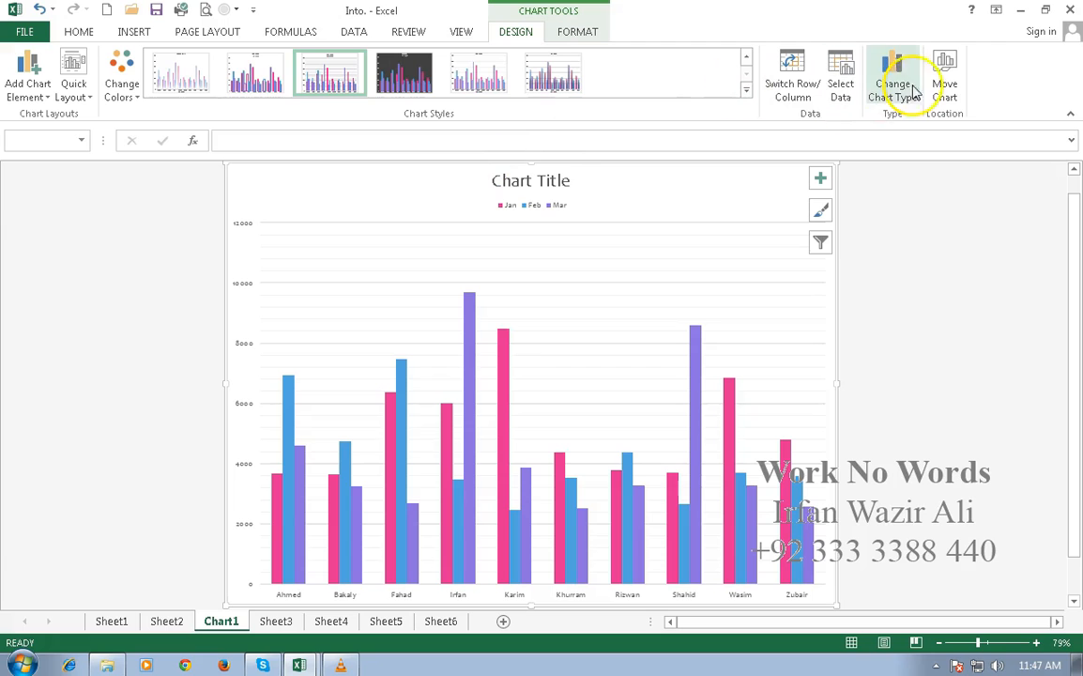
{"action": "left_click", "coordinate": [945, 77]}
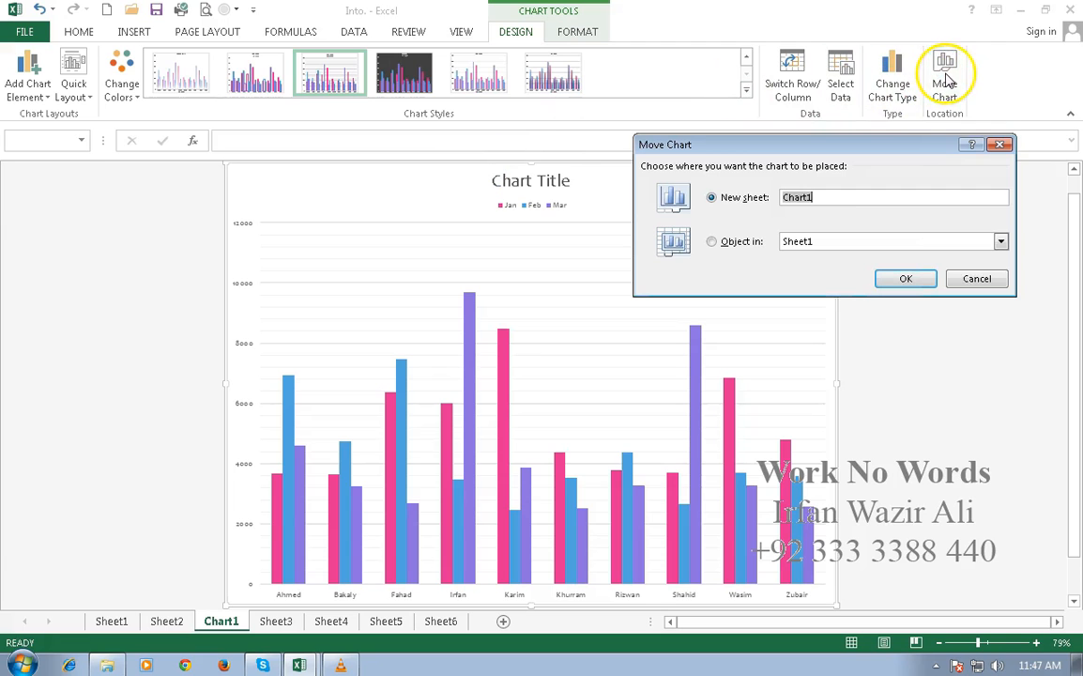
{"action": "left_click", "coordinate": [733, 244]}
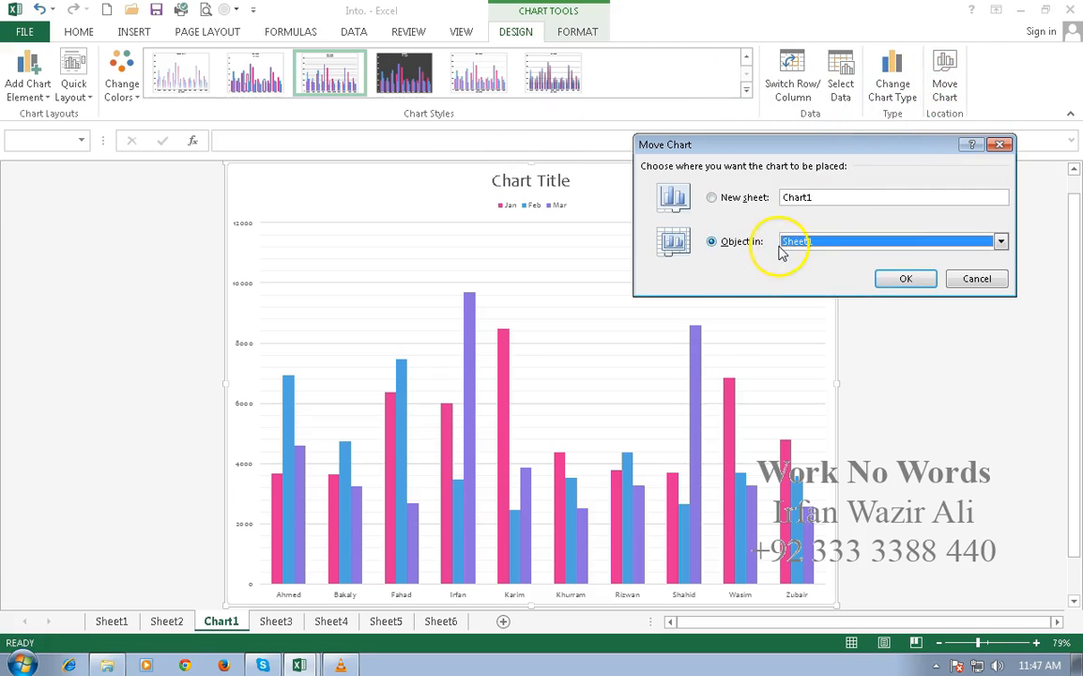
{"action": "left_click", "coordinate": [999, 241]}
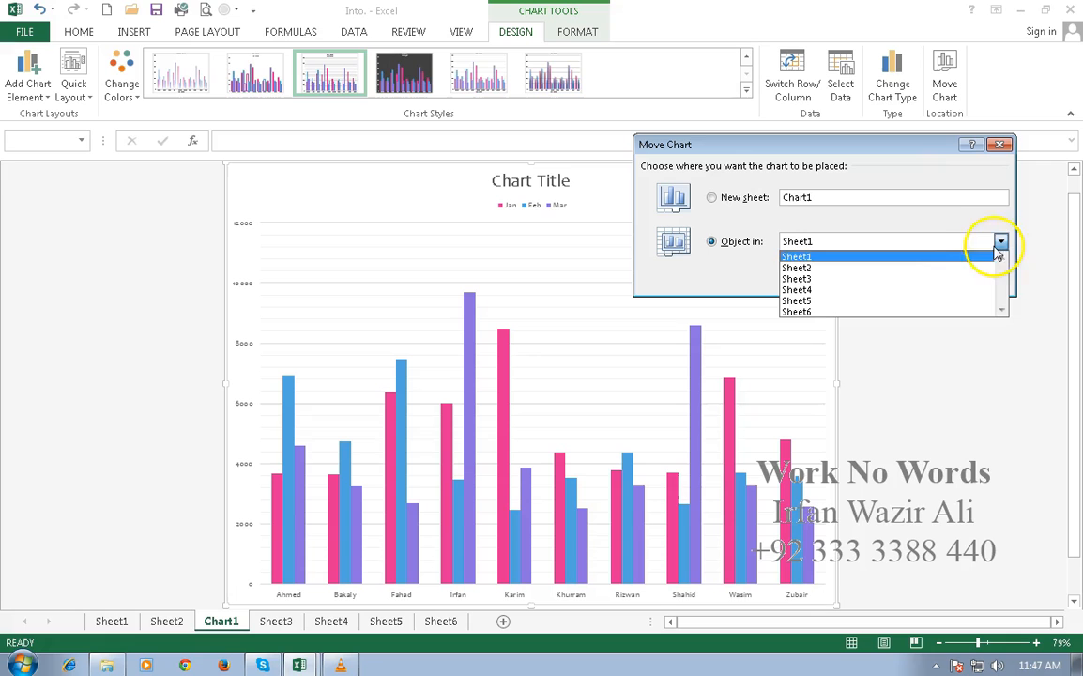
{"action": "left_click", "coordinate": [923, 288]}
{"action": "left_click", "coordinate": [906, 279]}
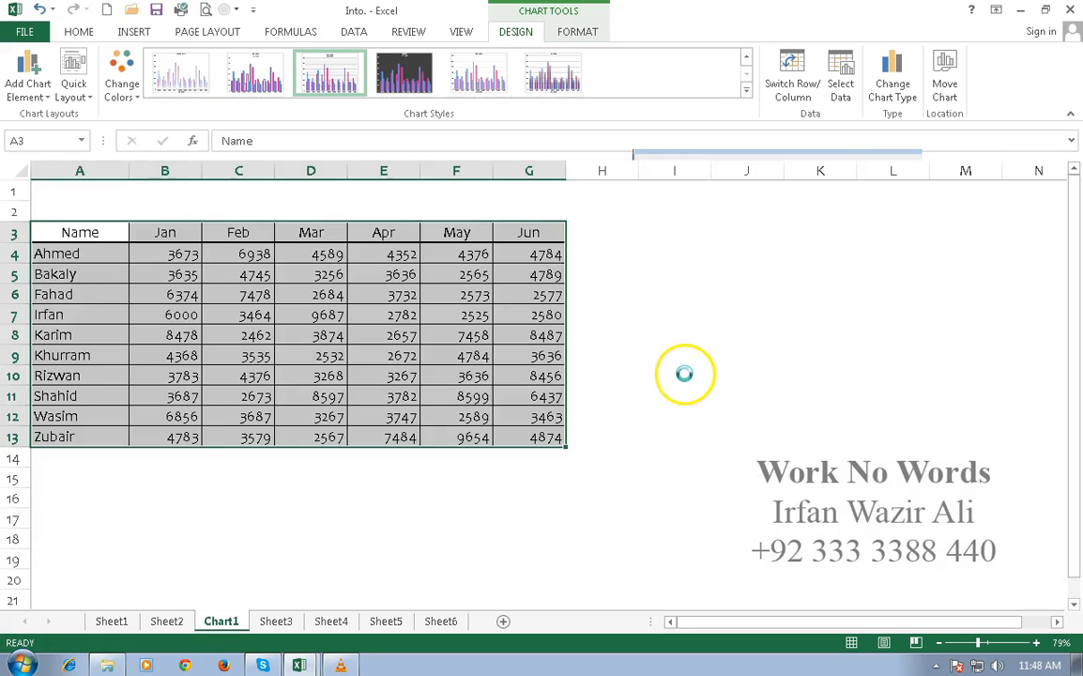
{"action": "left_click_drag", "start_coordinate": [680, 290], "coordinate": [924, 243]}
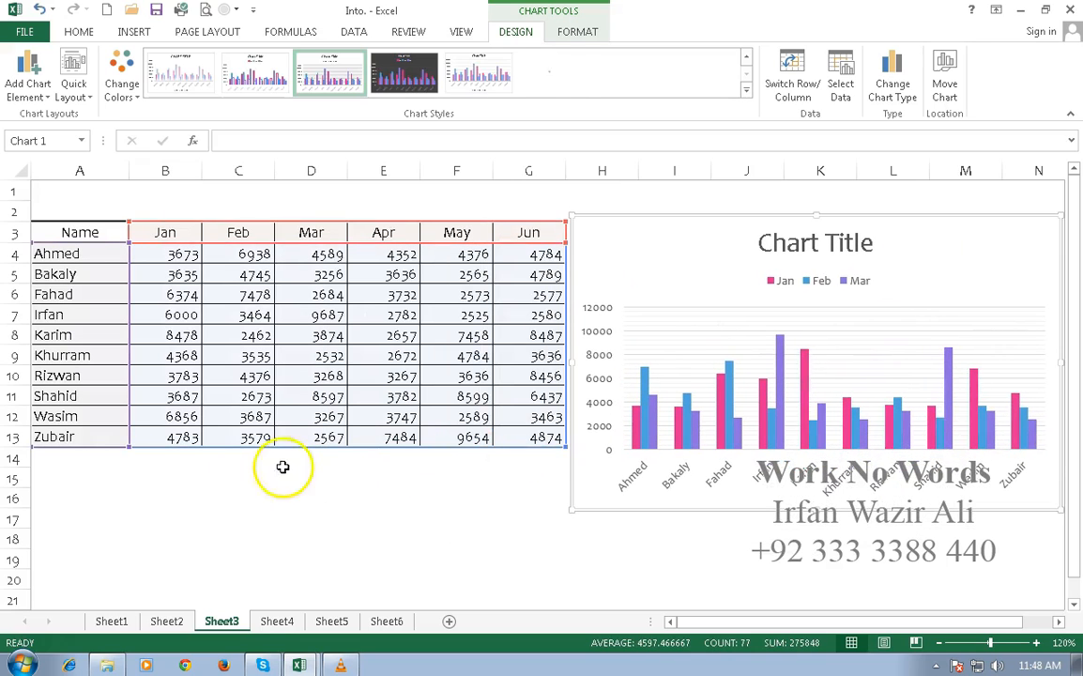
Replace the name in cell A4 of the data table with a different first name
{"action": "left_click", "coordinate": [183, 470]}
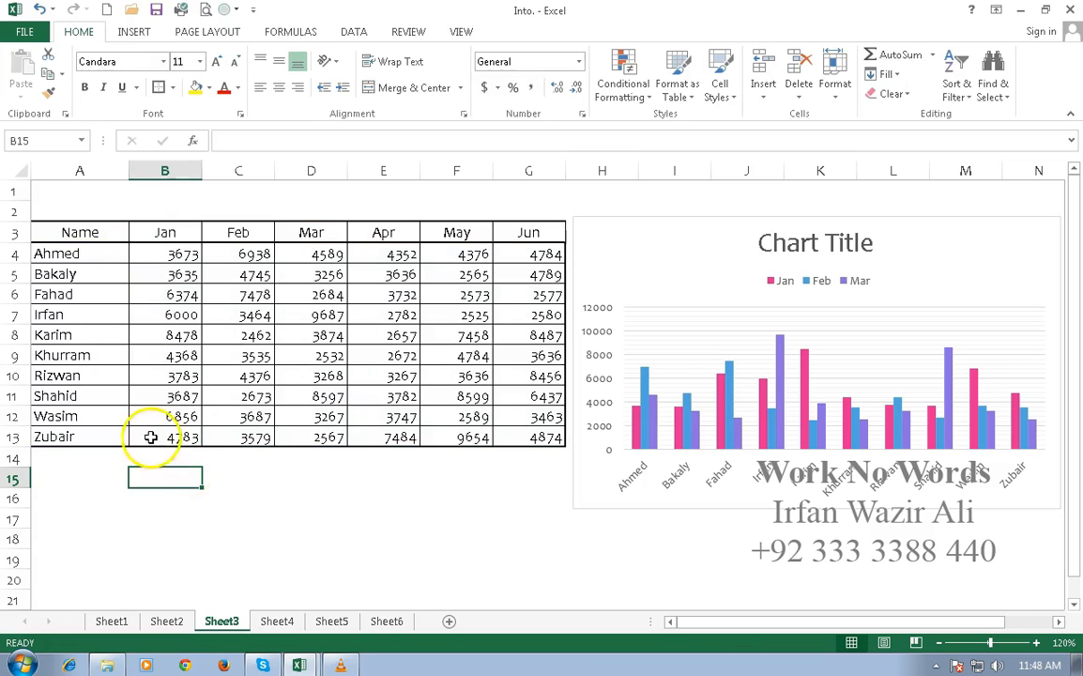
{"action": "left_click", "coordinate": [95, 256]}
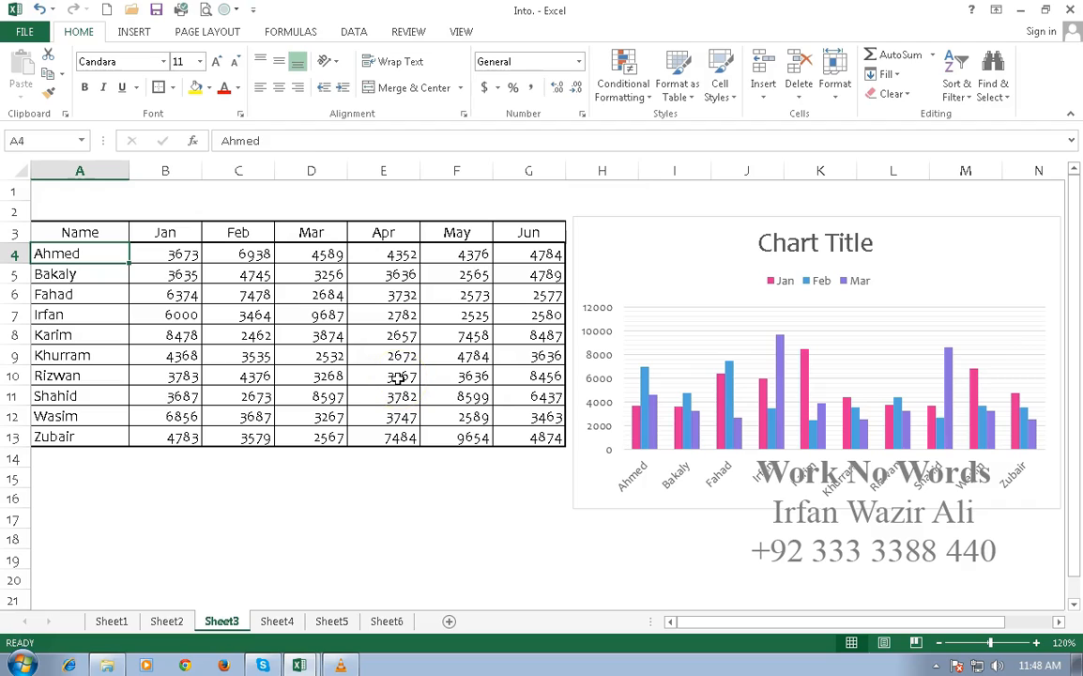
{"action": "type", "text": "Za"}
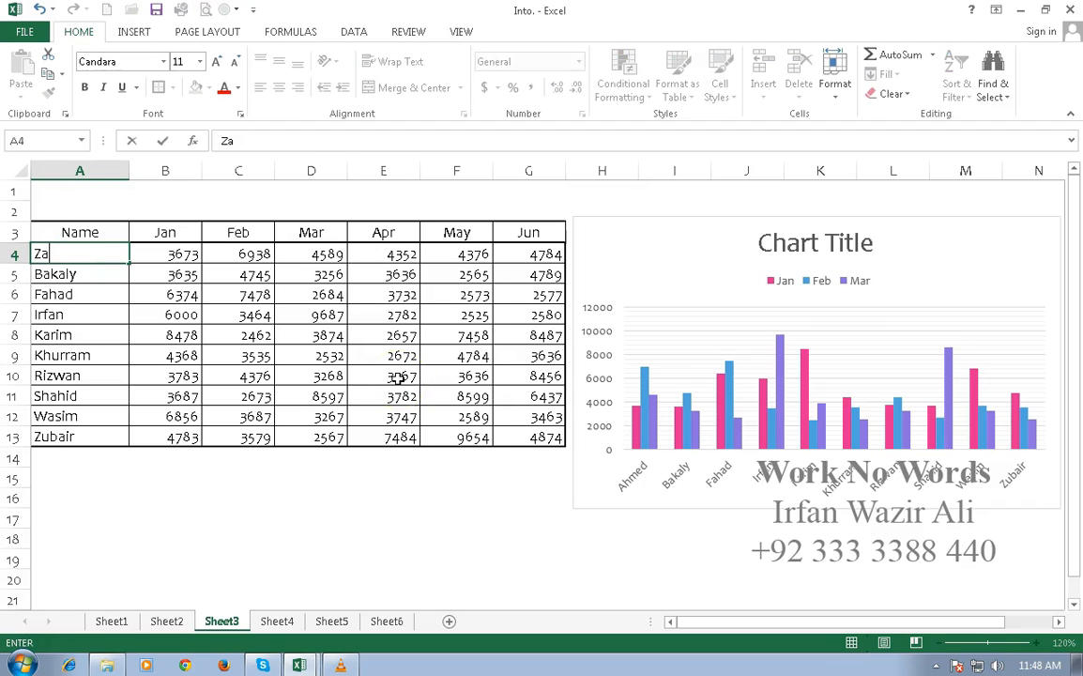
{"action": "type", "text": "hir"}
{"action": "key", "text": "BackSpace"}
{"action": "type", "text": "d"}
{"action": "key", "text": "Return"}
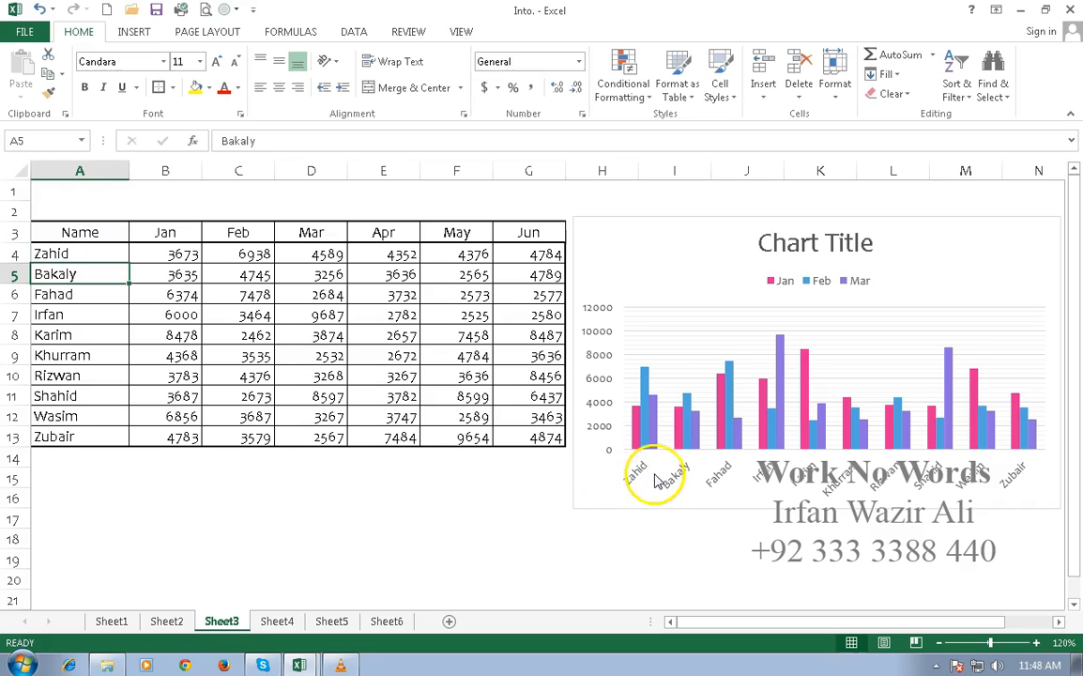
Change the January value in cell B4 to 1000
{"action": "left_click", "coordinate": [172, 258]}
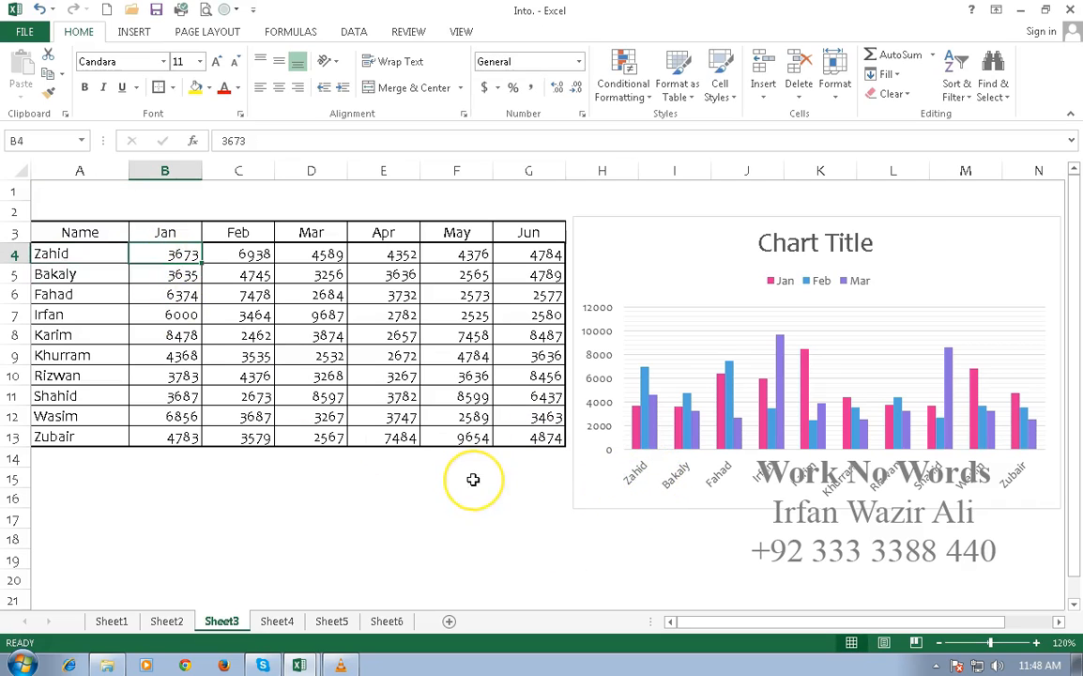
{"action": "type", "text": "1000"}
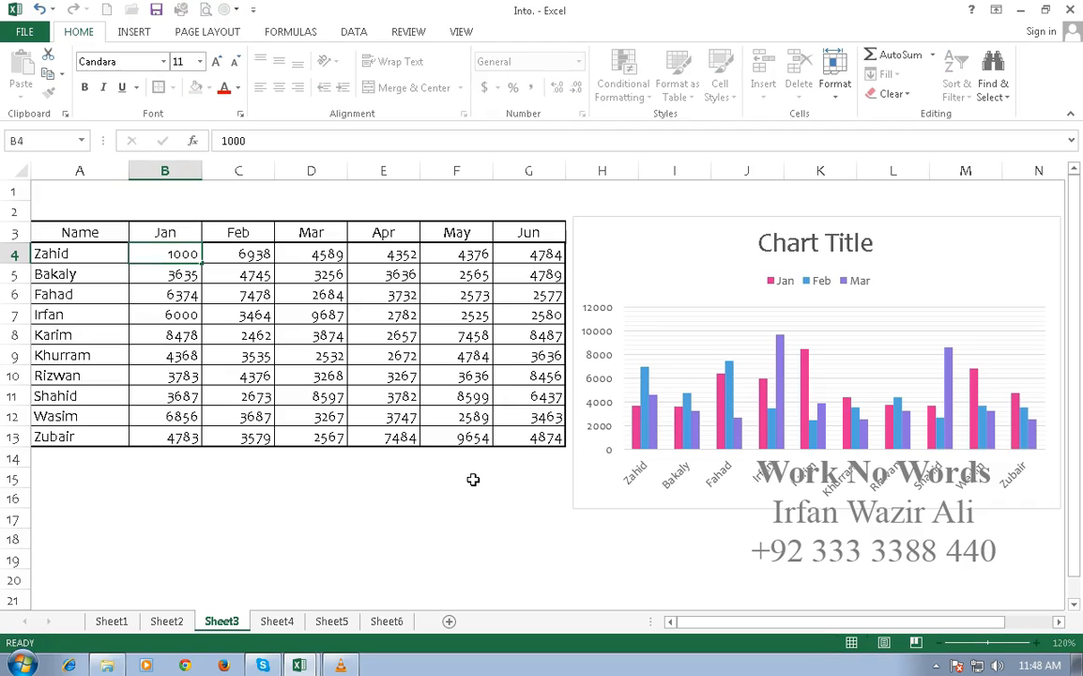
{"action": "key", "text": "Return"}
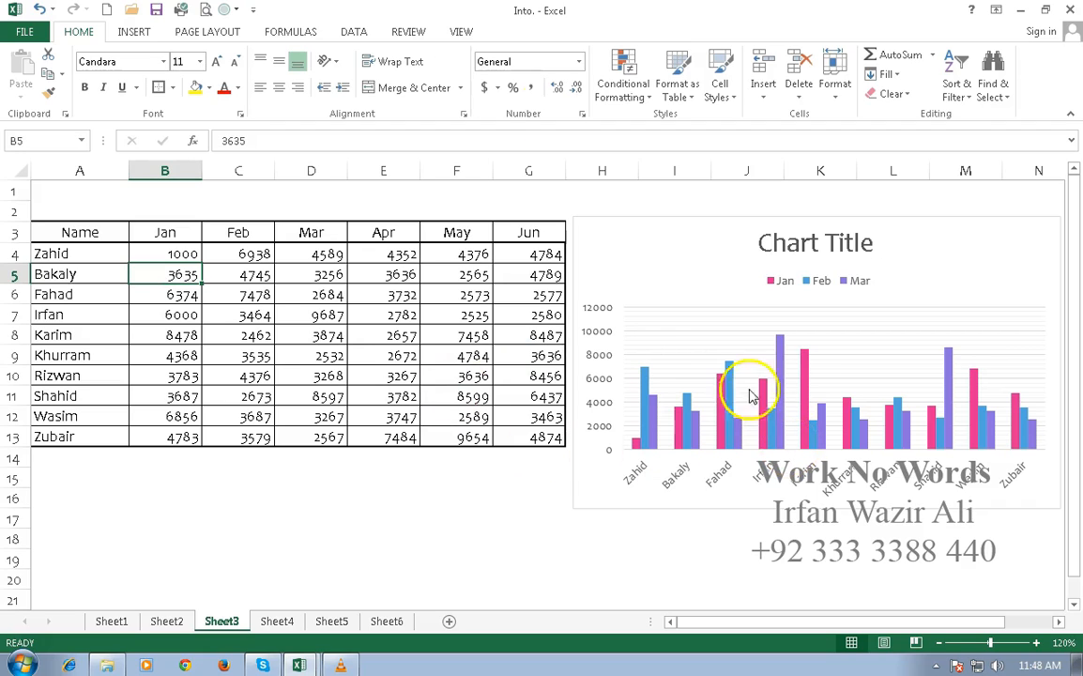
Apply quick Layout 2, with data labels above the columns, to the chart on Sheet3
{"action": "left_click", "coordinate": [641, 238]}
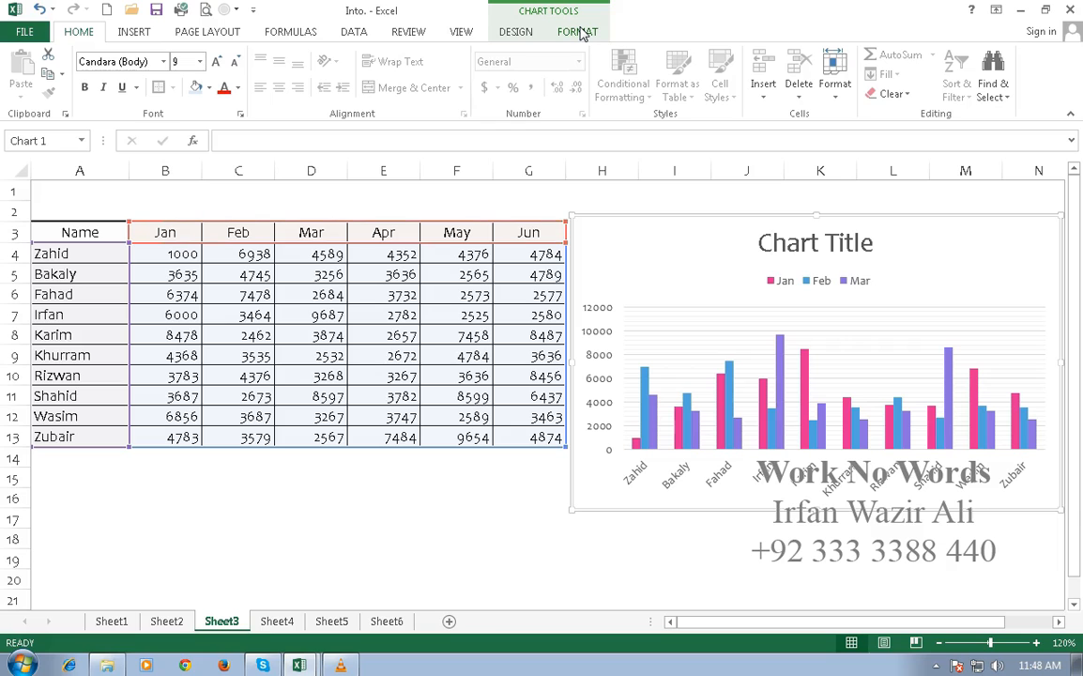
{"action": "left_click", "coordinate": [466, 476]}
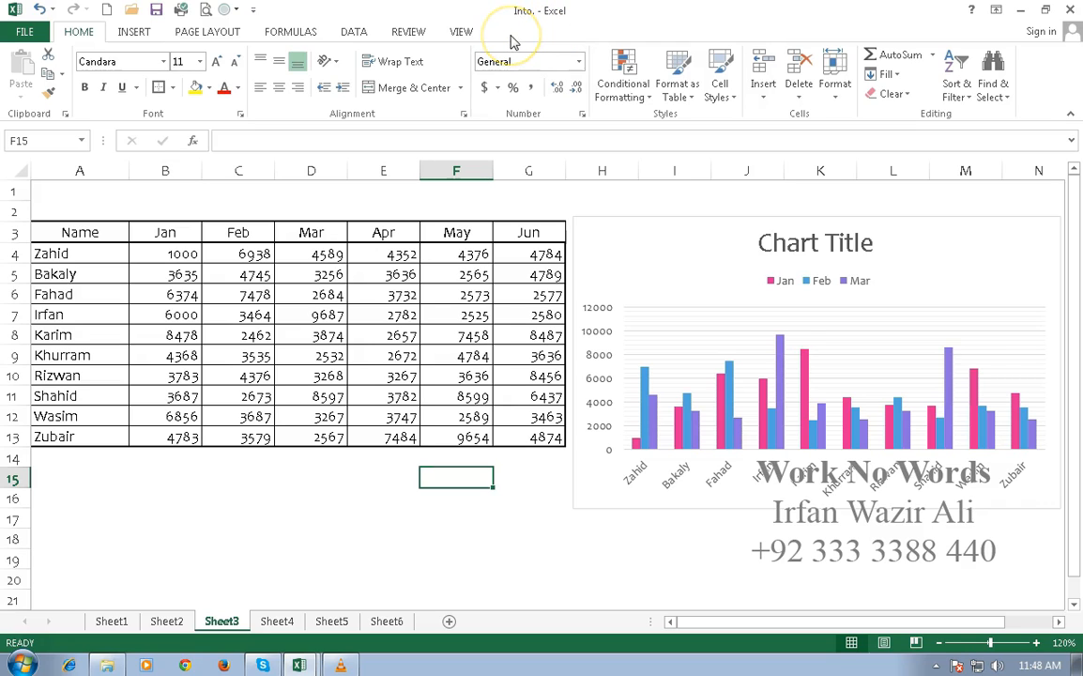
{"action": "left_click", "coordinate": [648, 226]}
{"action": "left_click", "coordinate": [515, 31]}
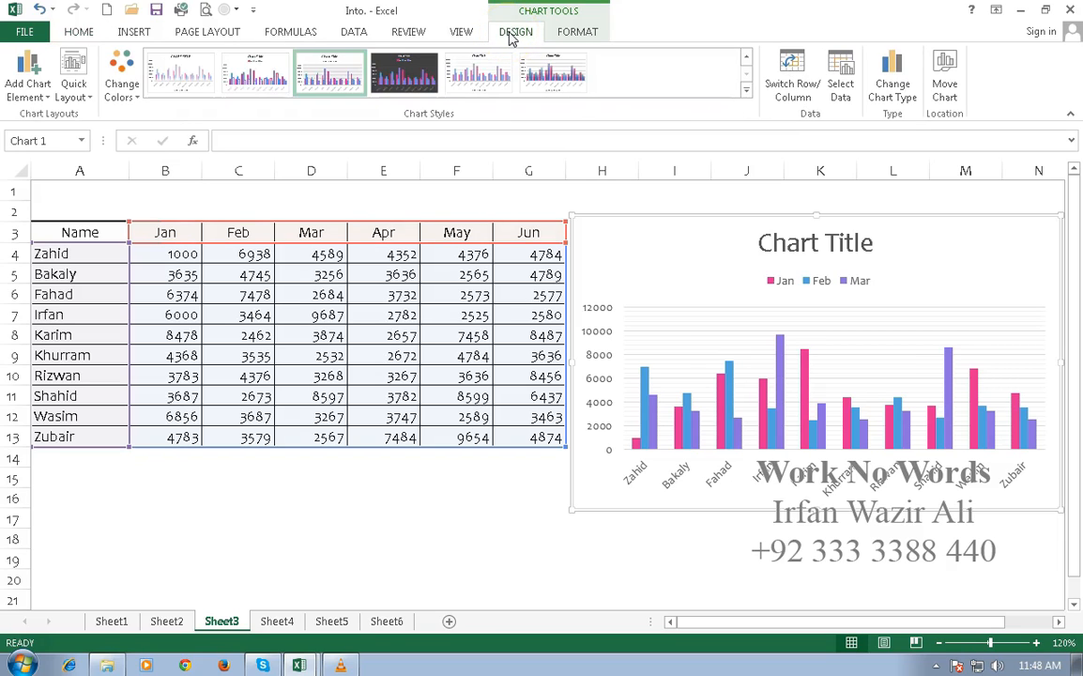
{"action": "left_click", "coordinate": [730, 441]}
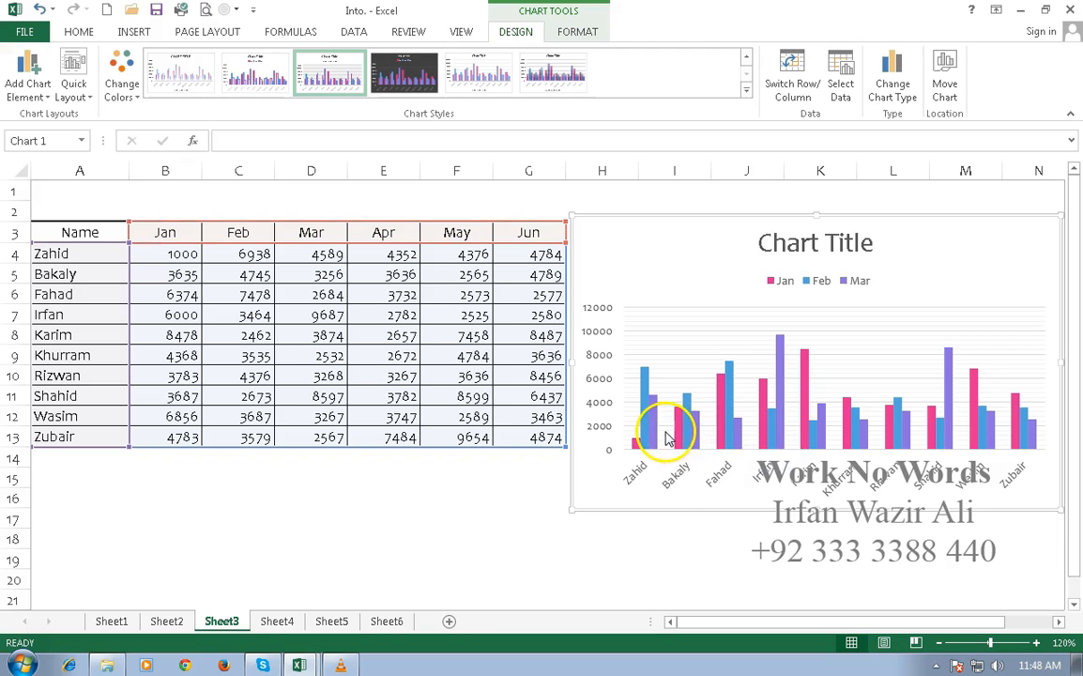
{"action": "left_click", "coordinate": [80, 106]}
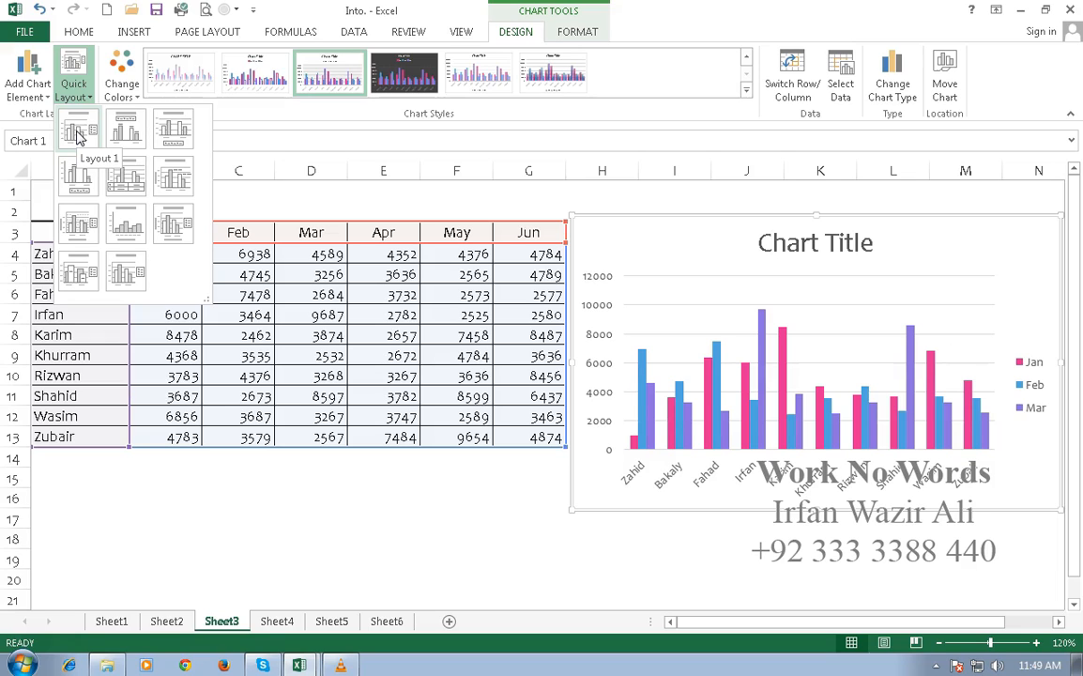
{"action": "left_click", "coordinate": [129, 132]}
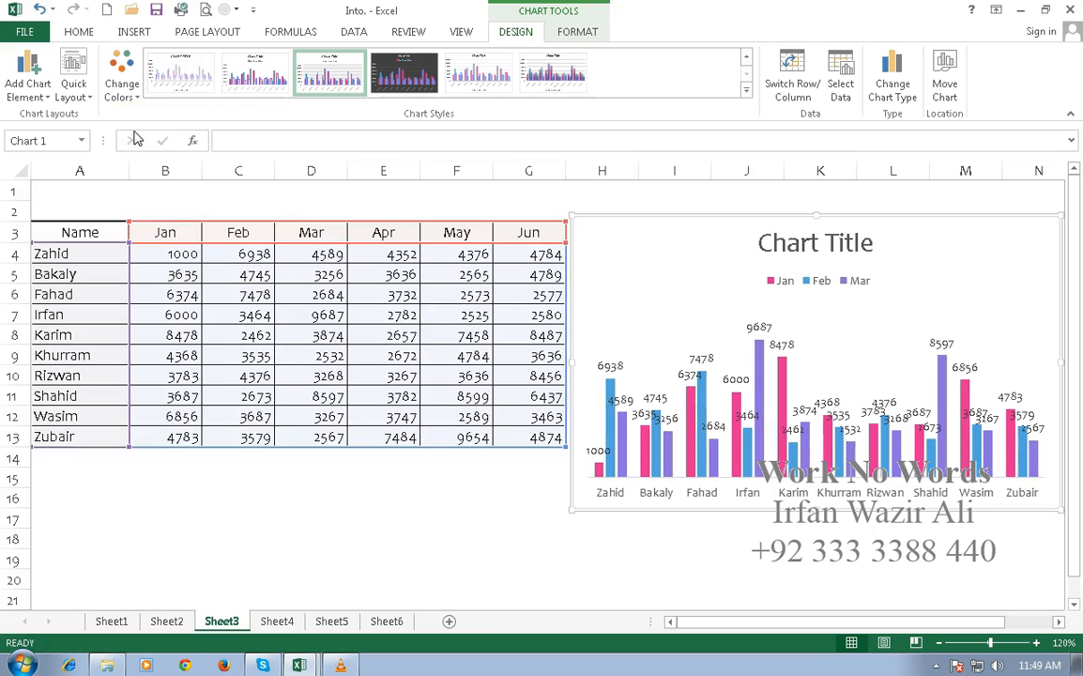
Apply quick Layout 5 with a data table to the chart and enlarge it over the month columns down to about row 19
{"action": "left_click", "coordinate": [74, 82]}
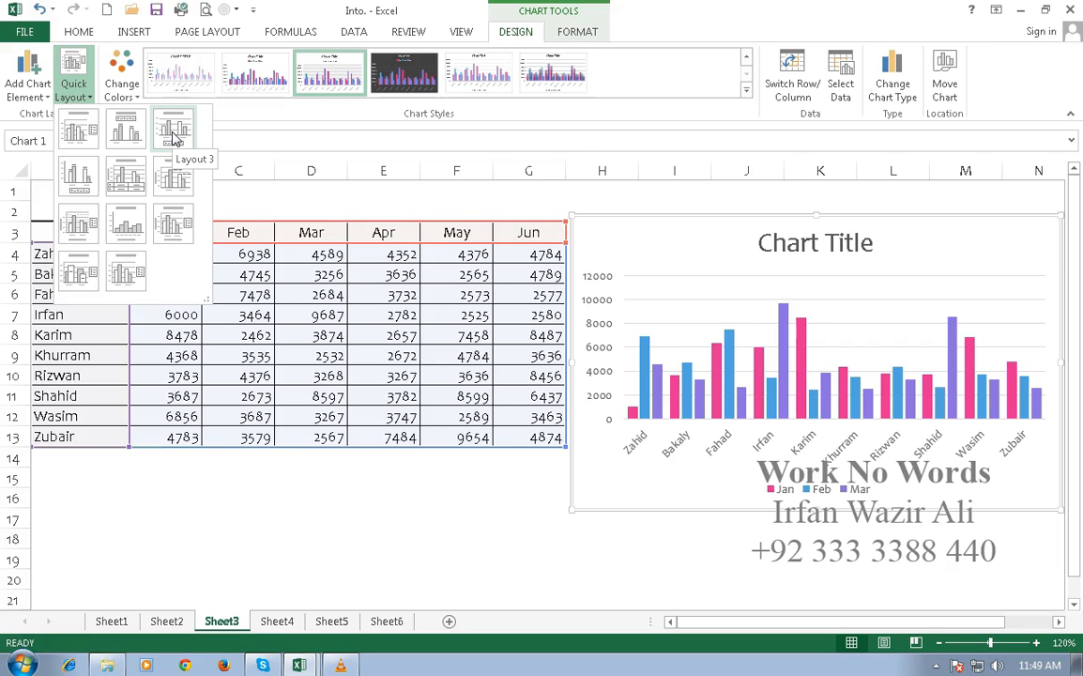
{"action": "left_click", "coordinate": [119, 184]}
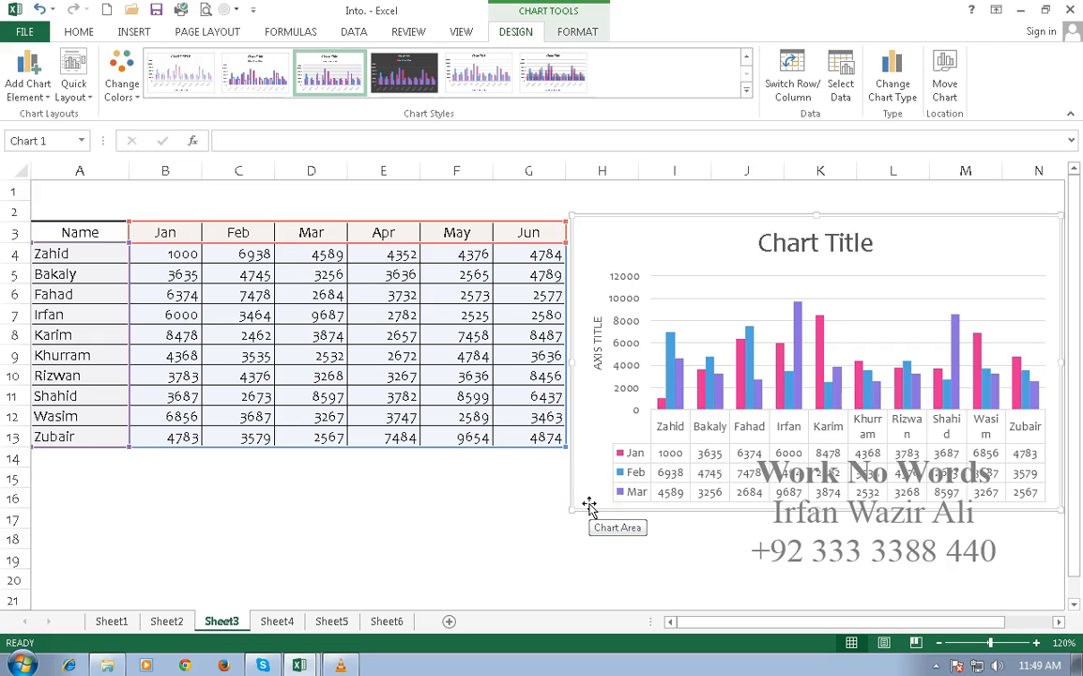
{"action": "left_click_drag", "start_coordinate": [568, 508], "coordinate": [135, 572]}
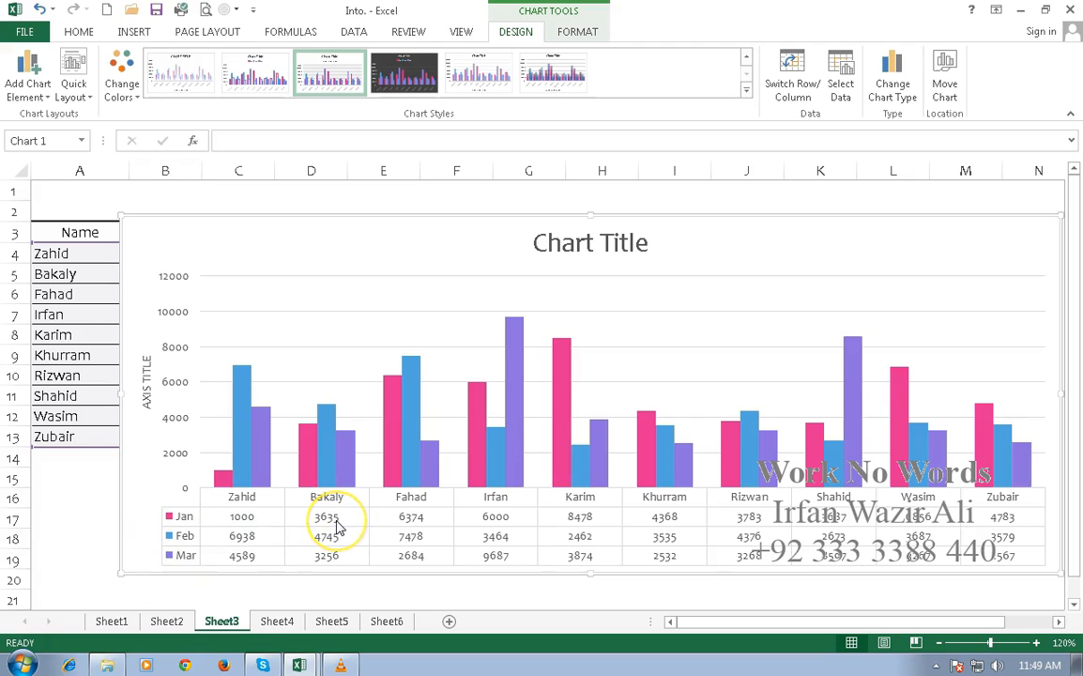